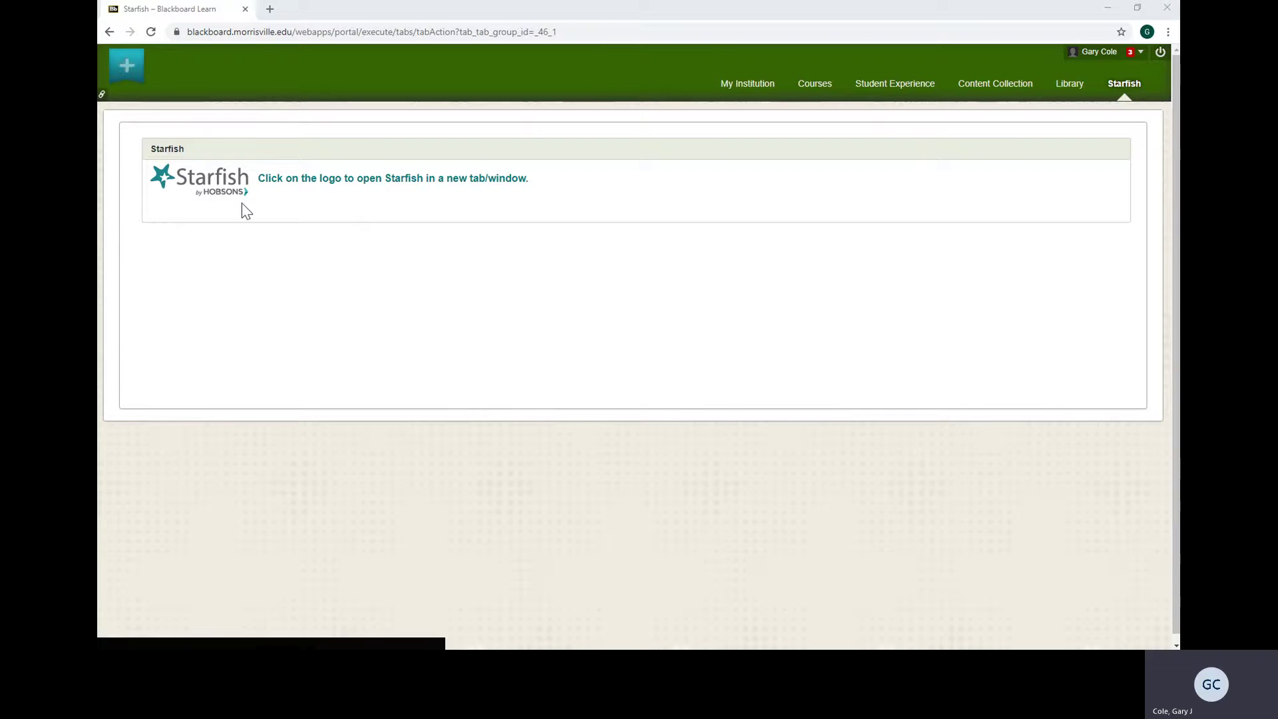
- Open Starfish from Blackboard and look at the contact options available for the academic advisor
{"action": "left_click", "coordinate": [227, 188]}
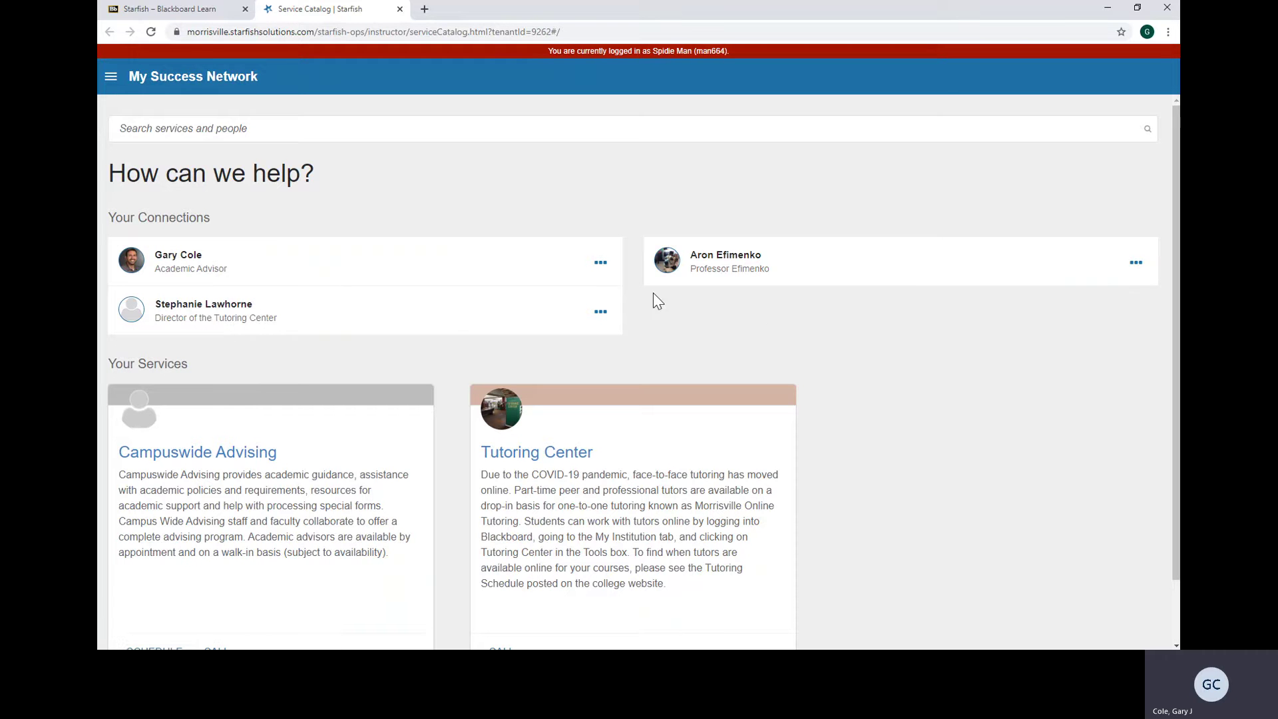
{"action": "left_click", "coordinate": [600, 264]}
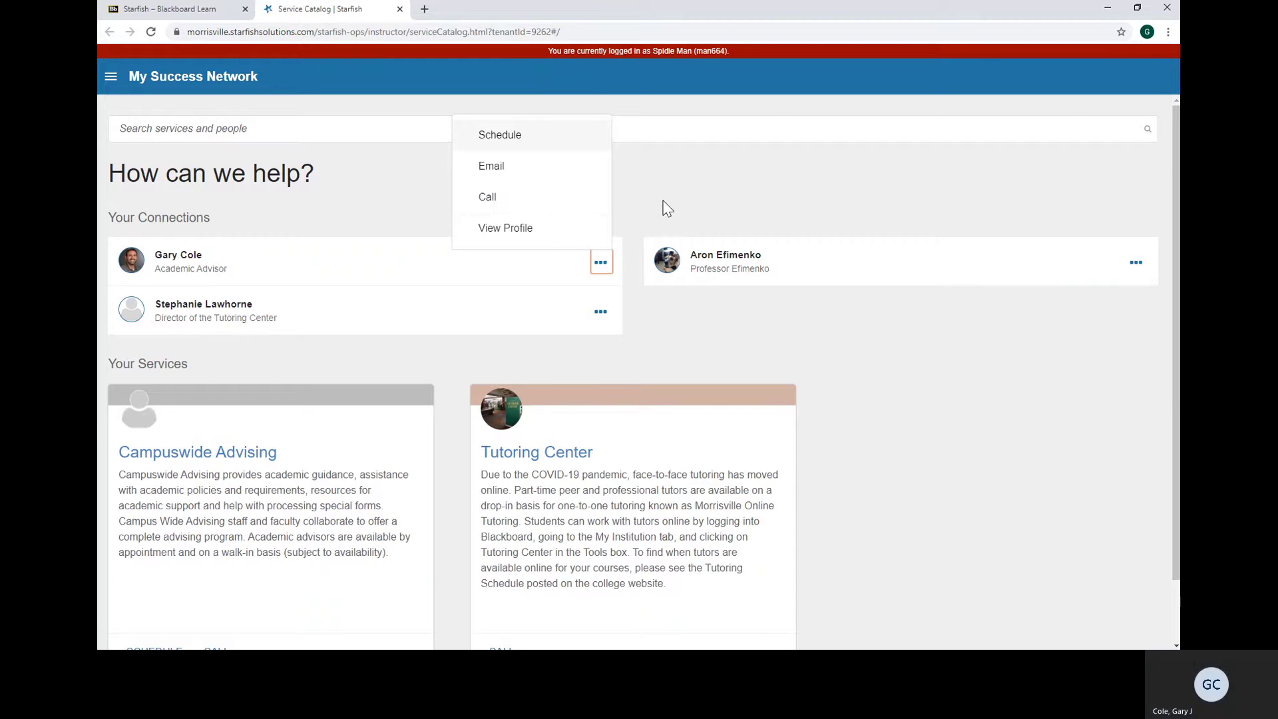
{"action": "left_click", "coordinate": [654, 175]}
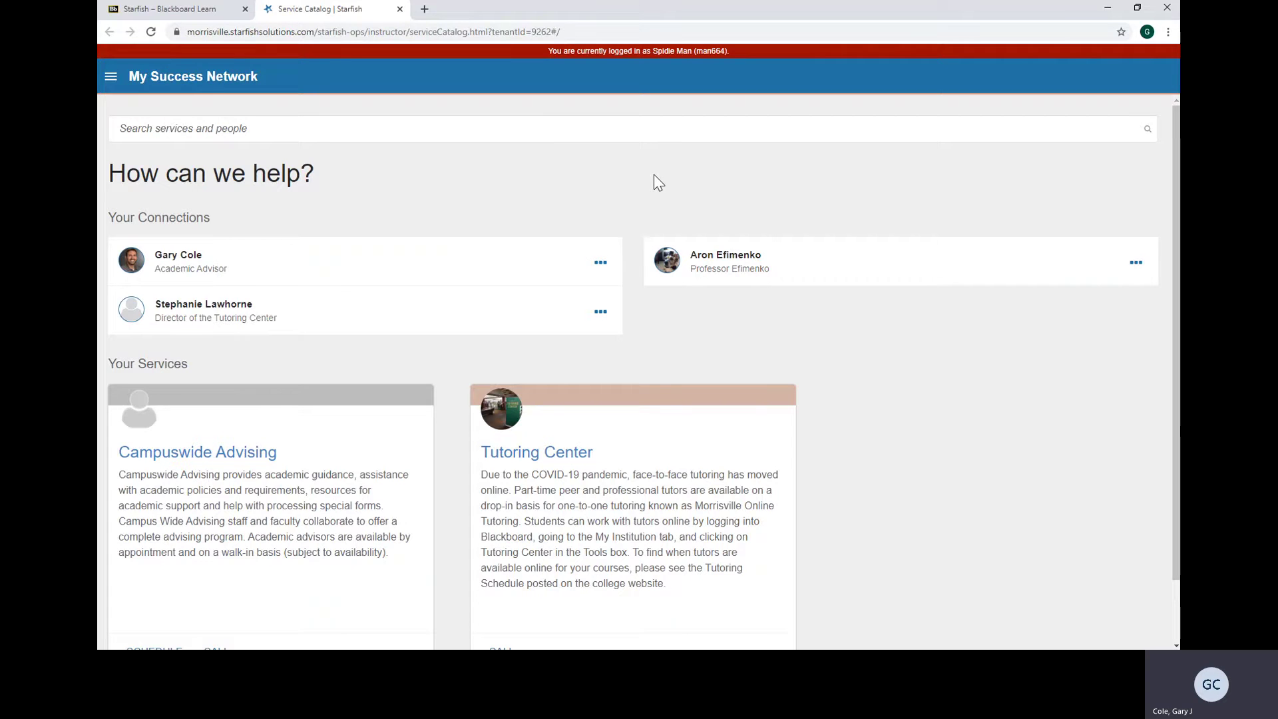
- Look over the Dashboard and read through the Messages list for the past month
{"action": "left_click", "coordinate": [112, 77]}
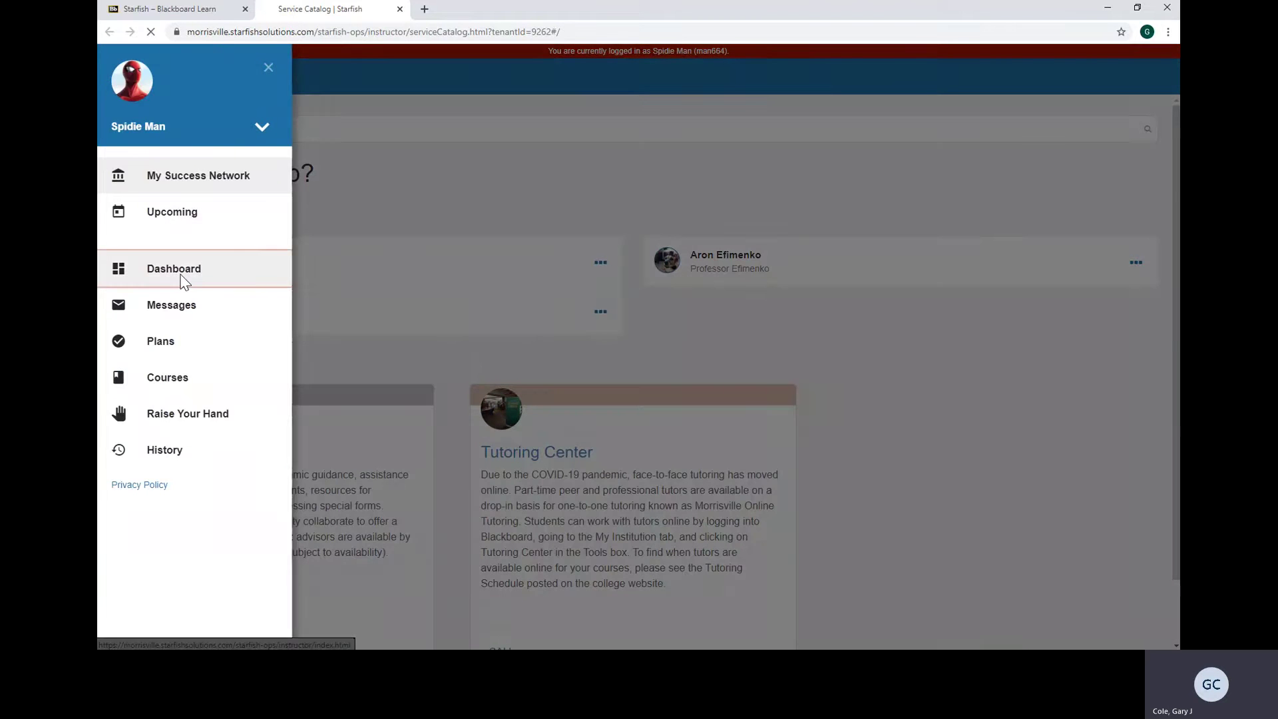
{"action": "left_click", "coordinate": [181, 275]}
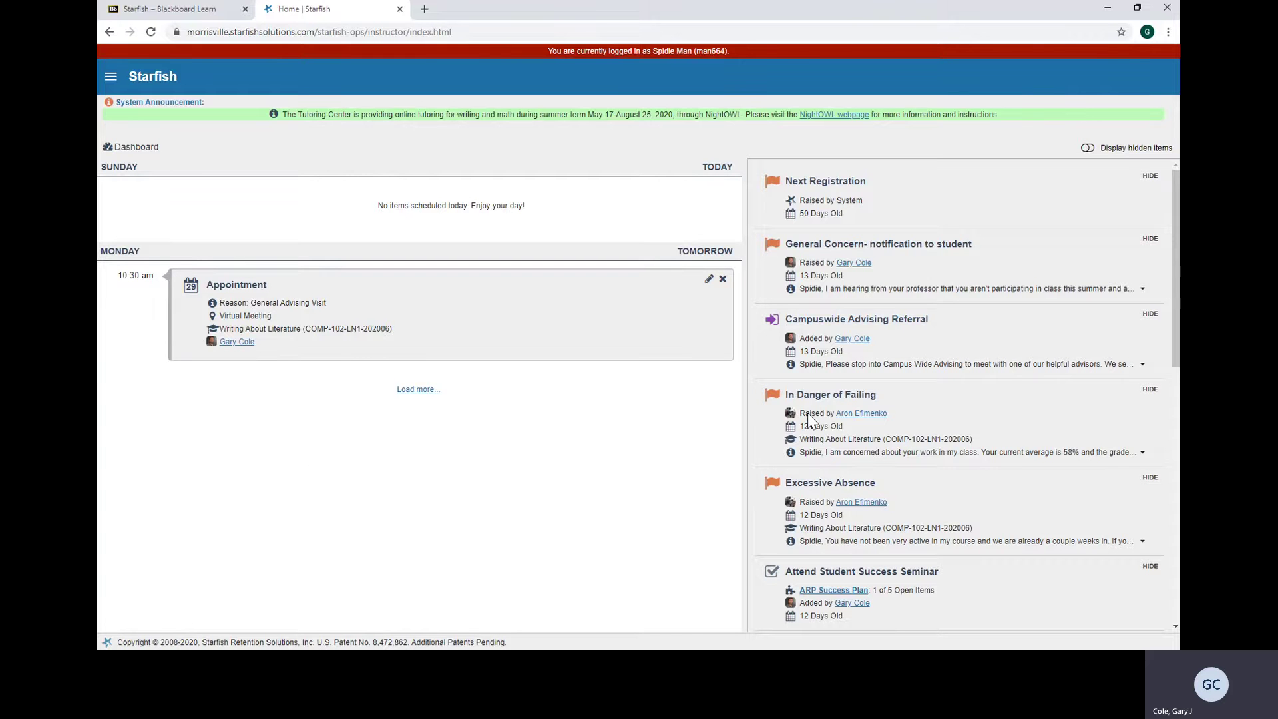
{"action": "left_click", "coordinate": [111, 78]}
{"action": "left_click", "coordinate": [176, 306]}
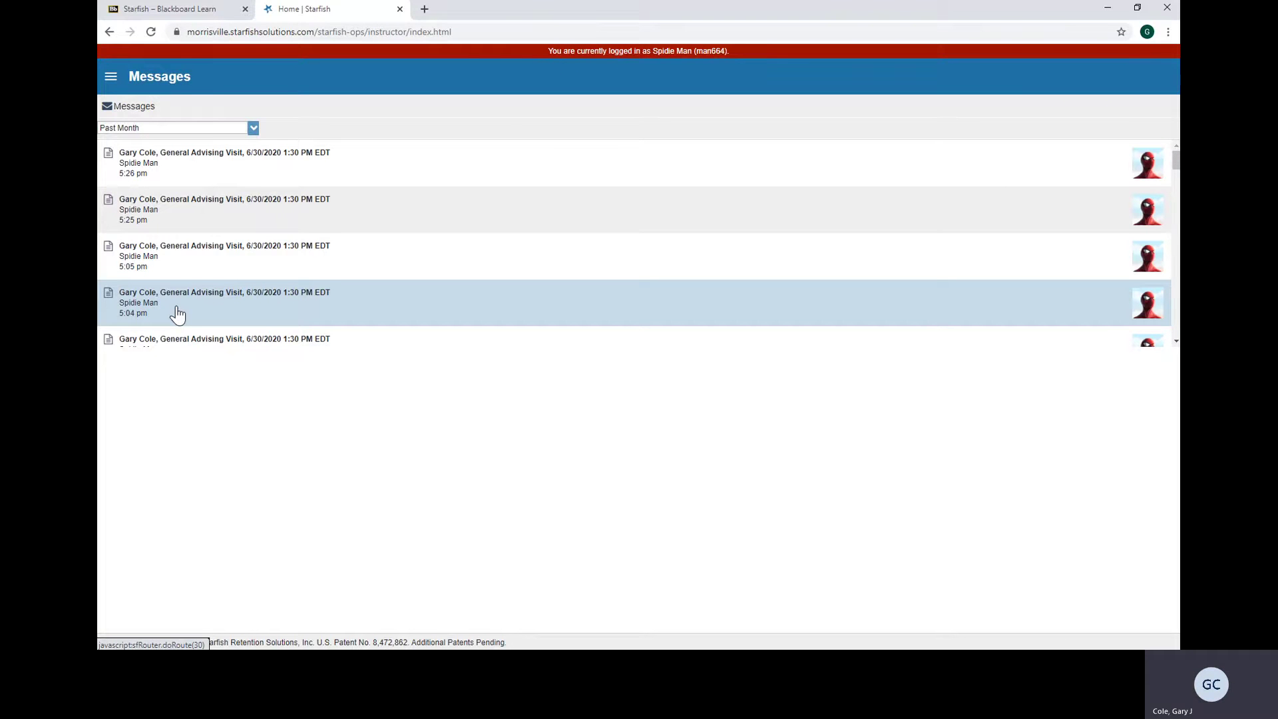
{"action": "scroll", "coordinate": [226, 225], "scroll_direction": "down", "scroll_amount": 2}
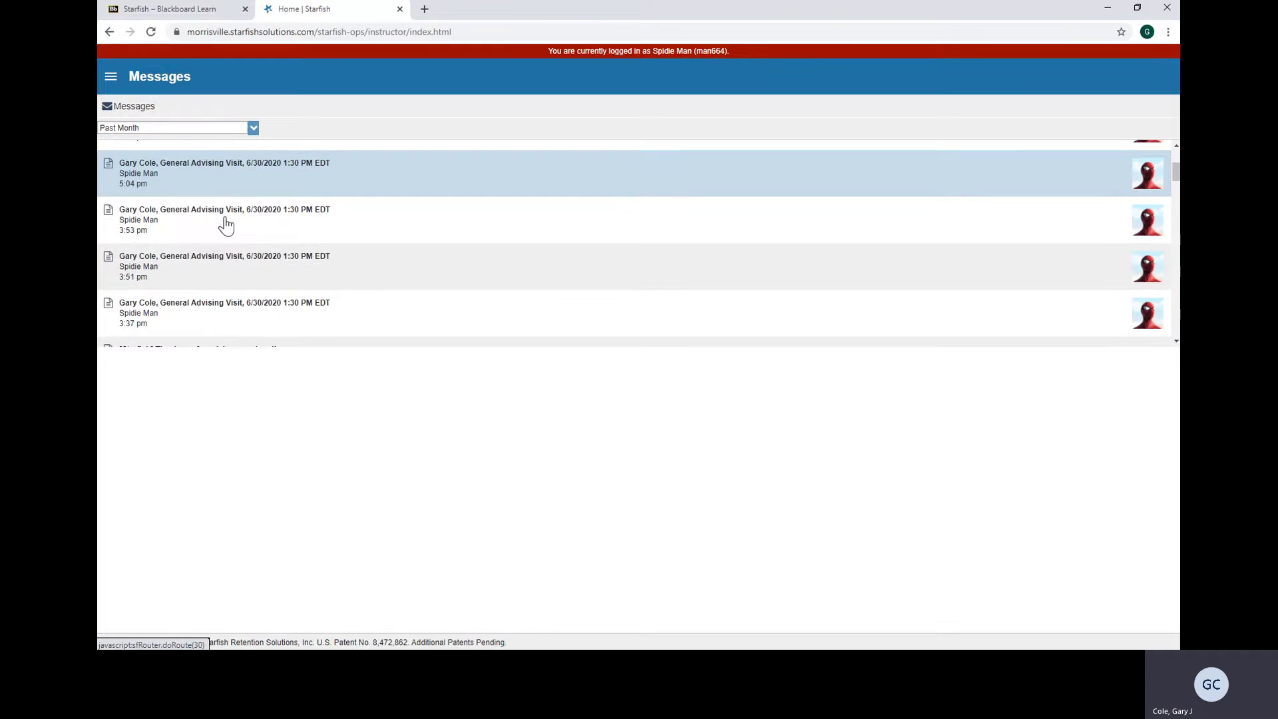
{"action": "scroll", "coordinate": [227, 225], "scroll_direction": "down", "scroll_amount": 4}
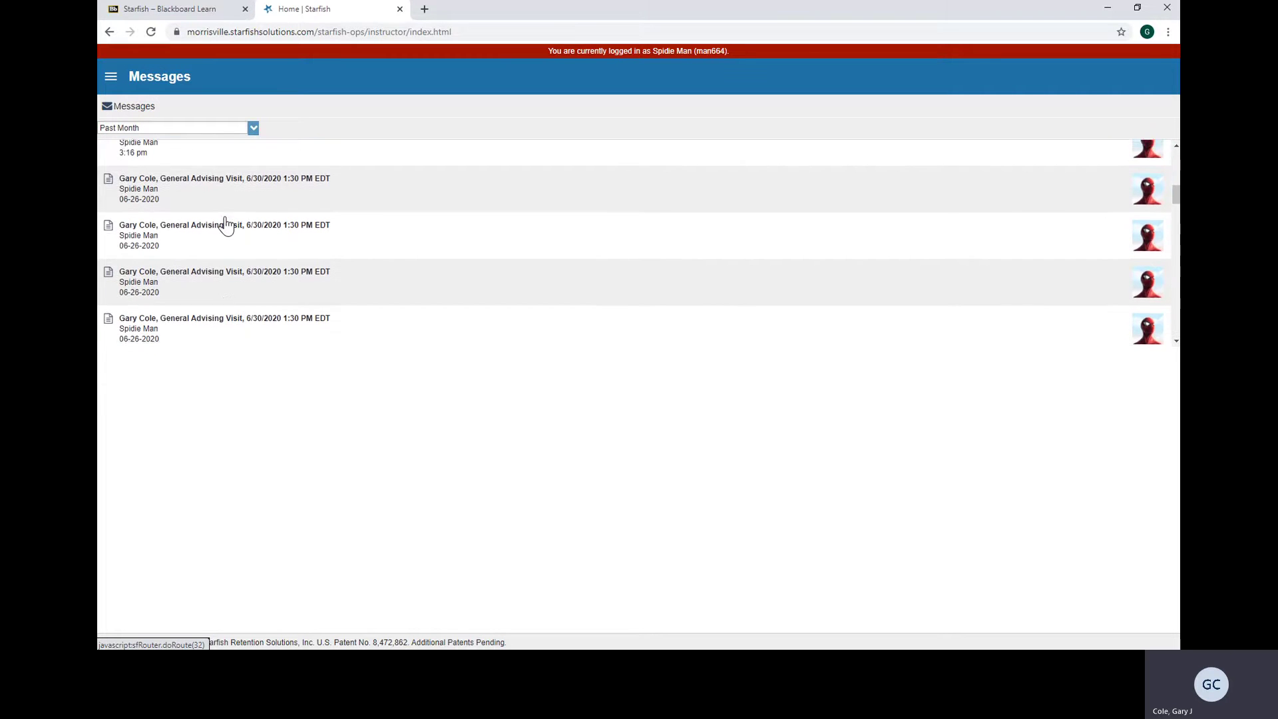
{"action": "scroll", "coordinate": [226, 225], "scroll_direction": "down", "scroll_amount": 3}
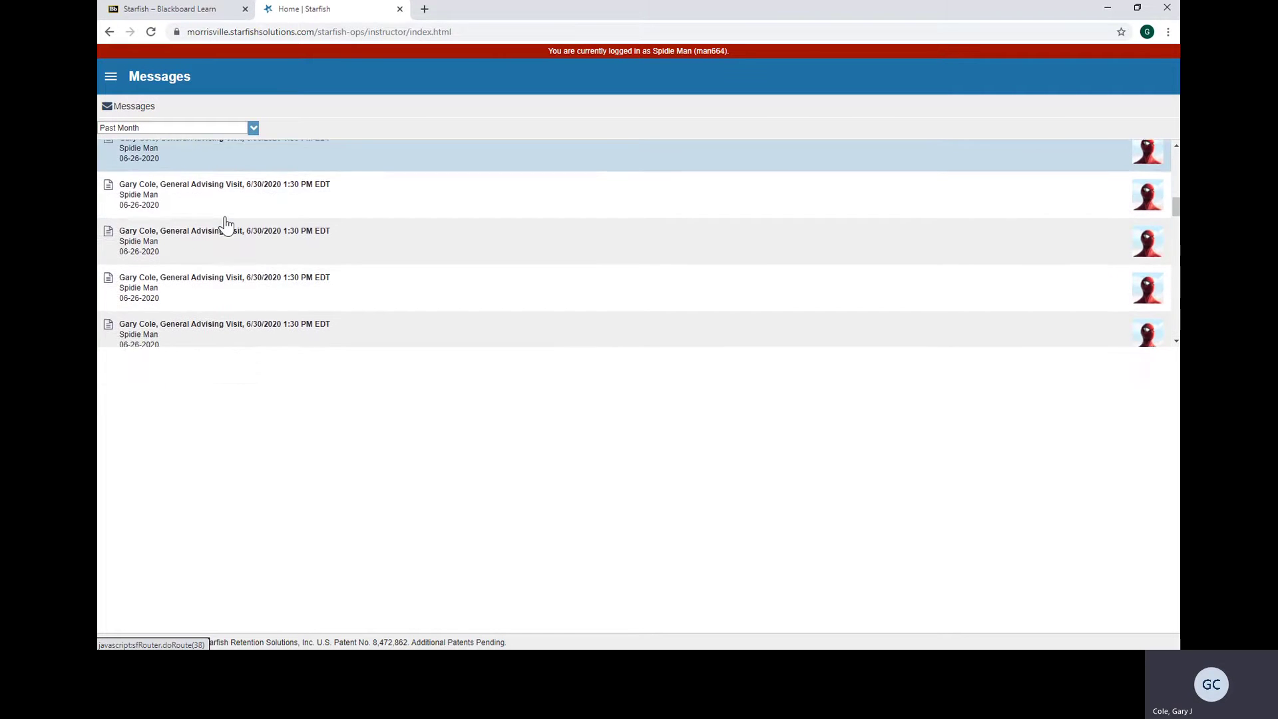
{"action": "scroll", "coordinate": [226, 225], "scroll_direction": "down", "scroll_amount": 5}
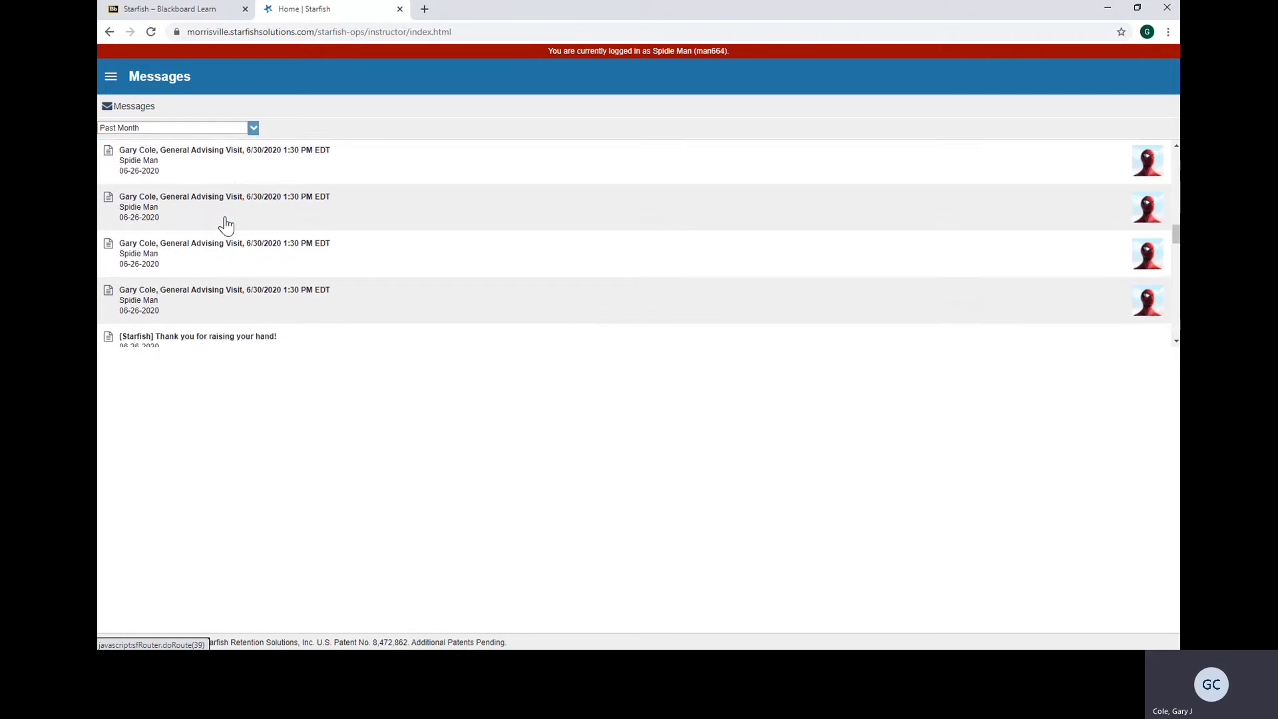
{"action": "scroll", "coordinate": [227, 227], "scroll_direction": "down", "scroll_amount": 6}
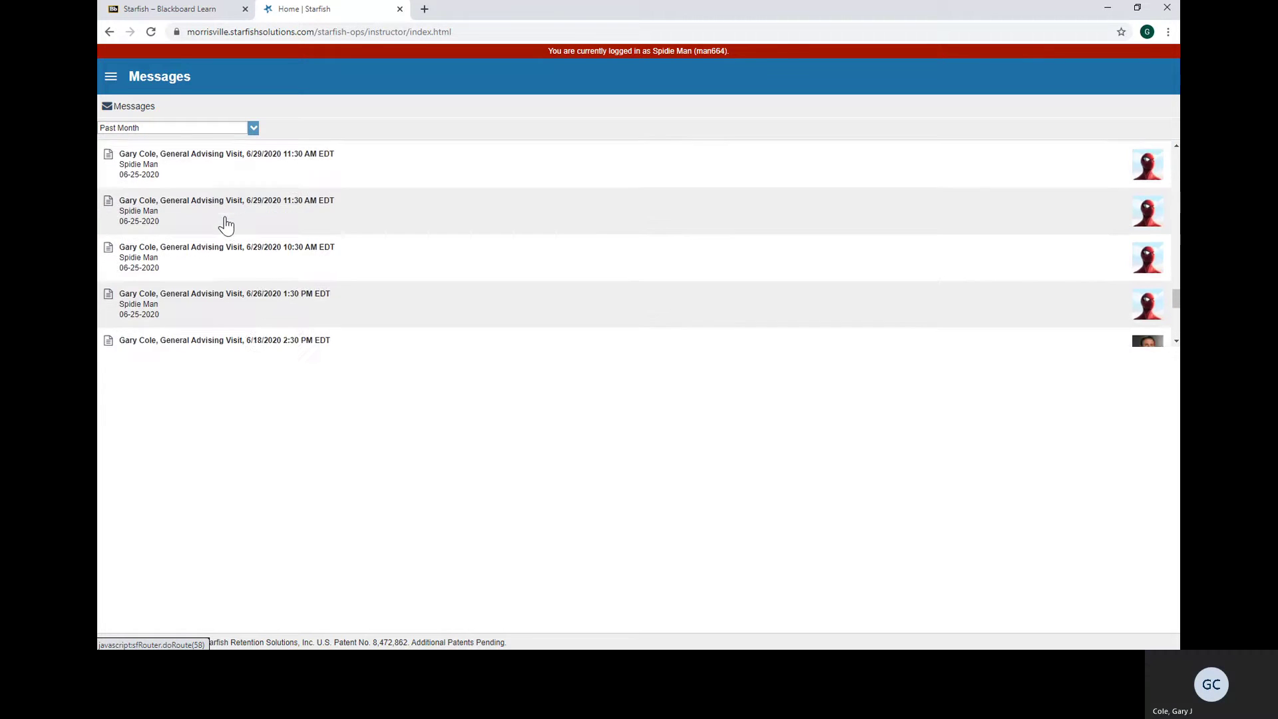
{"action": "scroll", "coordinate": [226, 229], "scroll_direction": "down", "scroll_amount": 3}
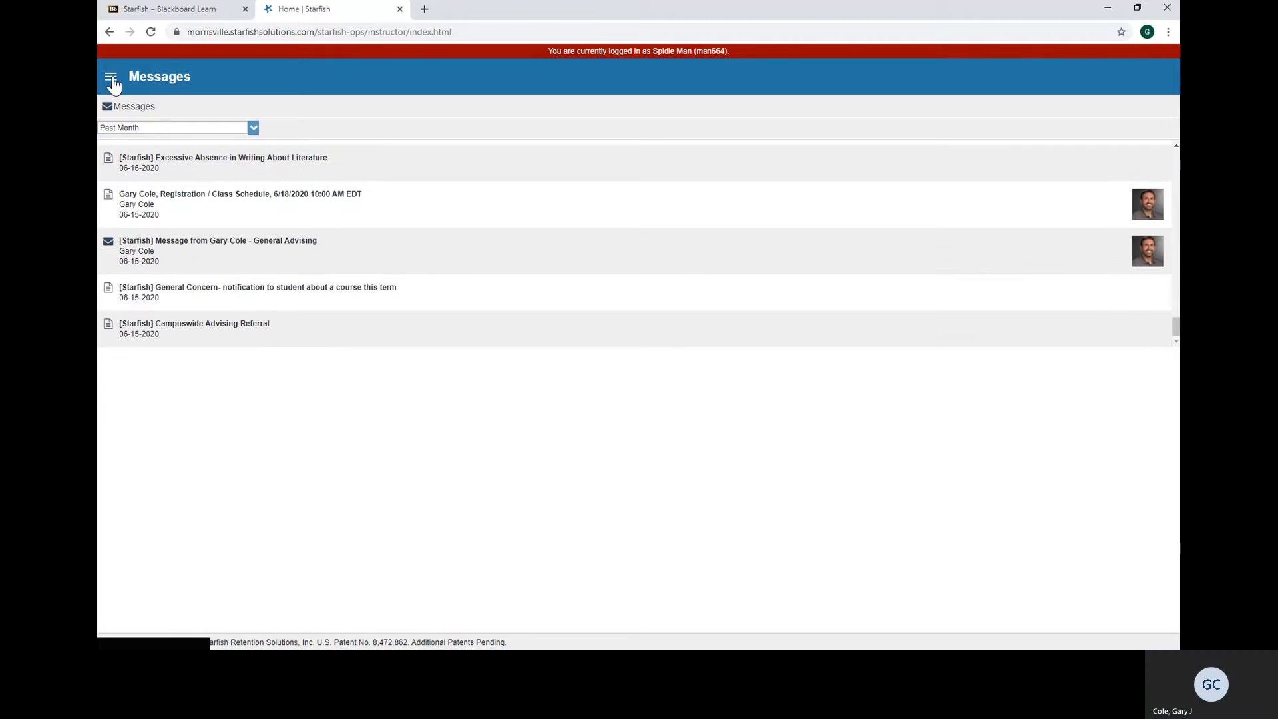
- Review the success plans and the support network of the Summer 2020 course Writing About Literature
{"action": "left_click", "coordinate": [110, 76]}
{"action": "left_click", "coordinate": [167, 351]}
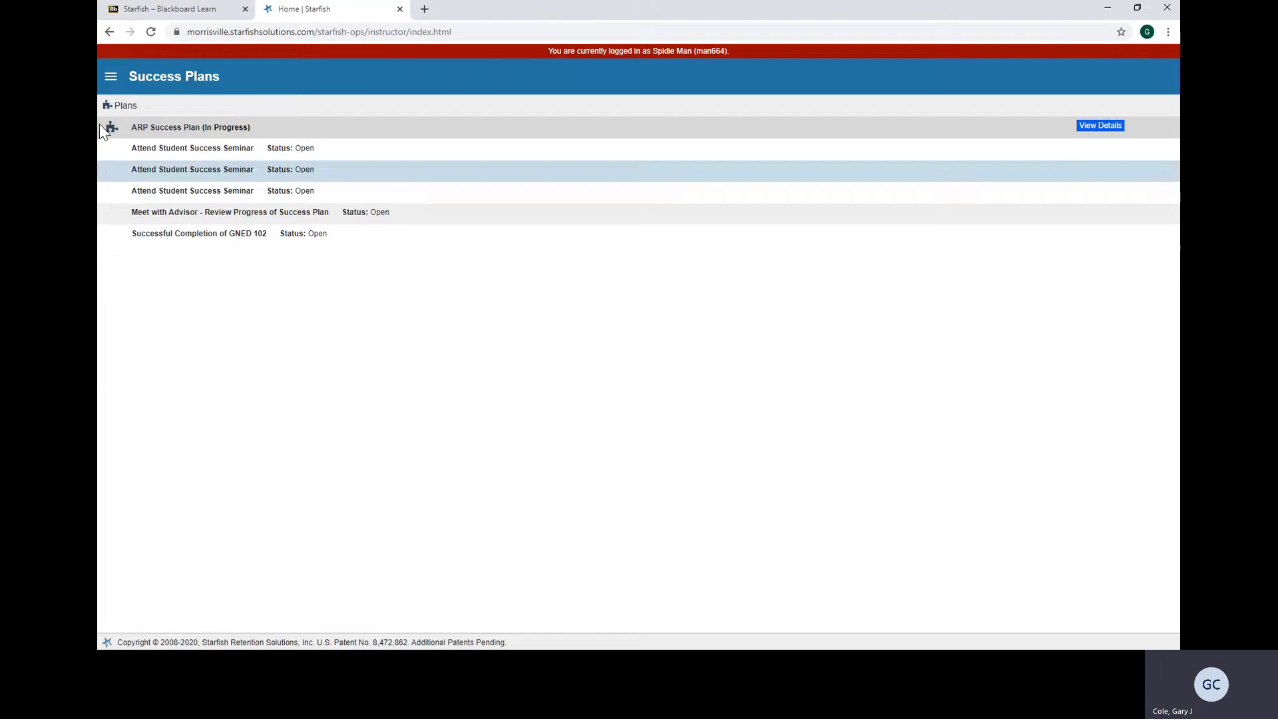
{"action": "left_click", "coordinate": [111, 77]}
{"action": "left_click", "coordinate": [168, 386]}
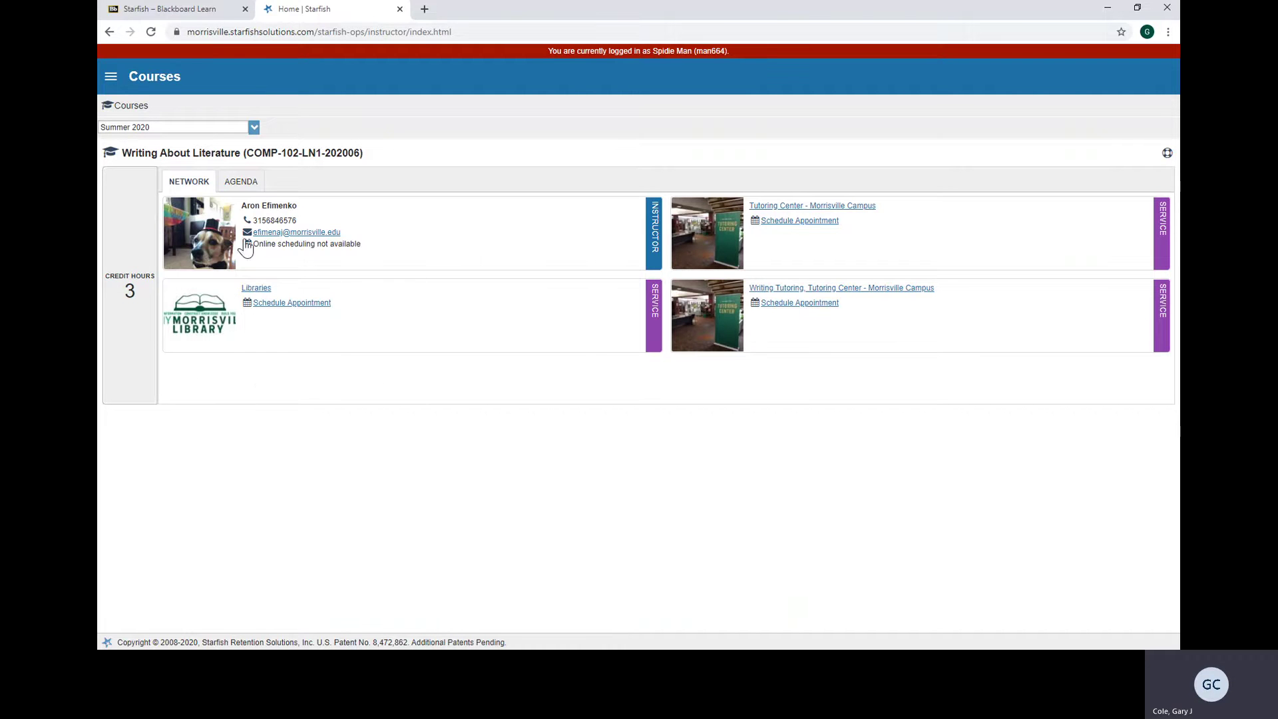
{"action": "mouse_move", "coordinate": [269, 207]}
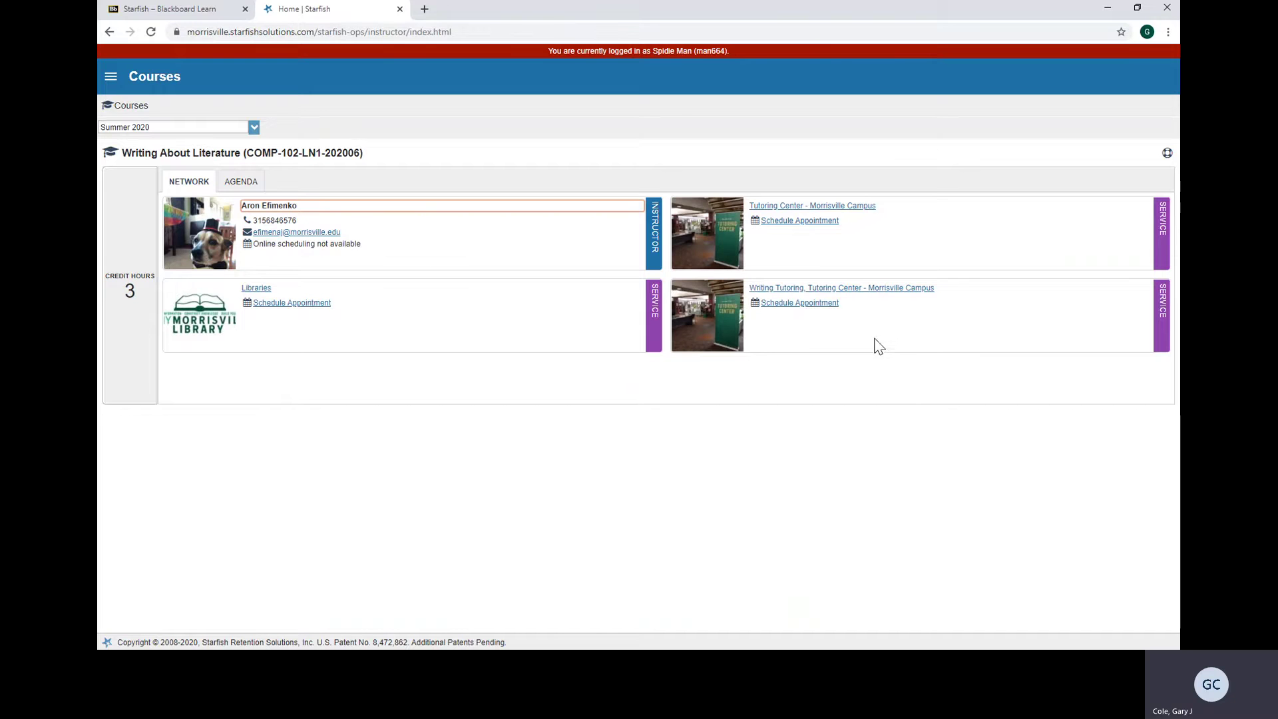
- View the Raise Your Hand request form and return to My Success Network without filling it in
{"action": "left_click", "coordinate": [111, 77]}
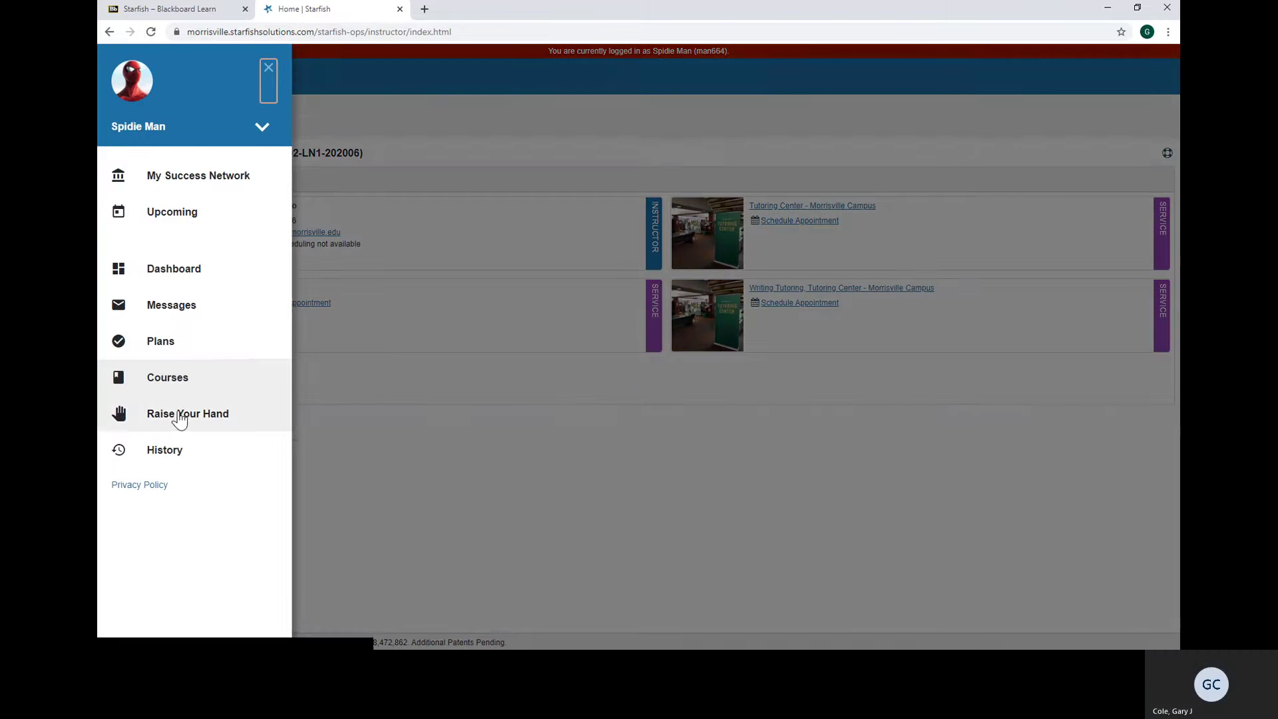
{"action": "left_click", "coordinate": [180, 413]}
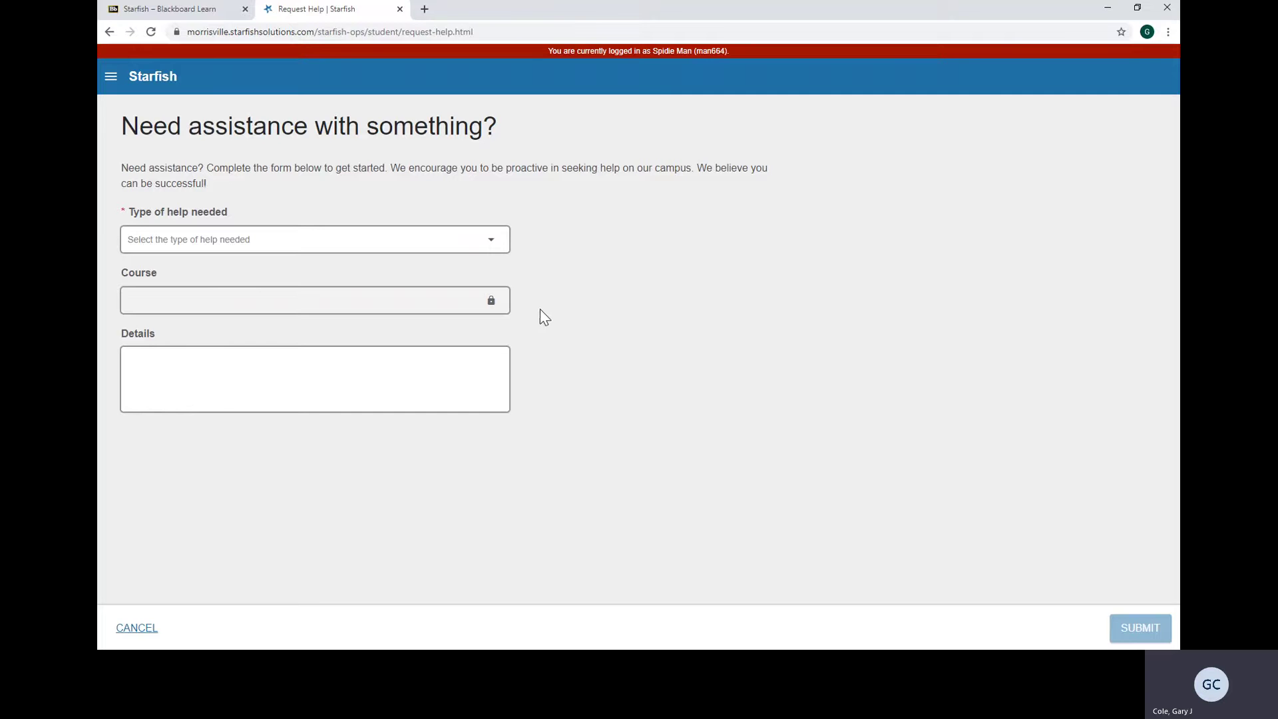
{"action": "left_click", "coordinate": [111, 76]}
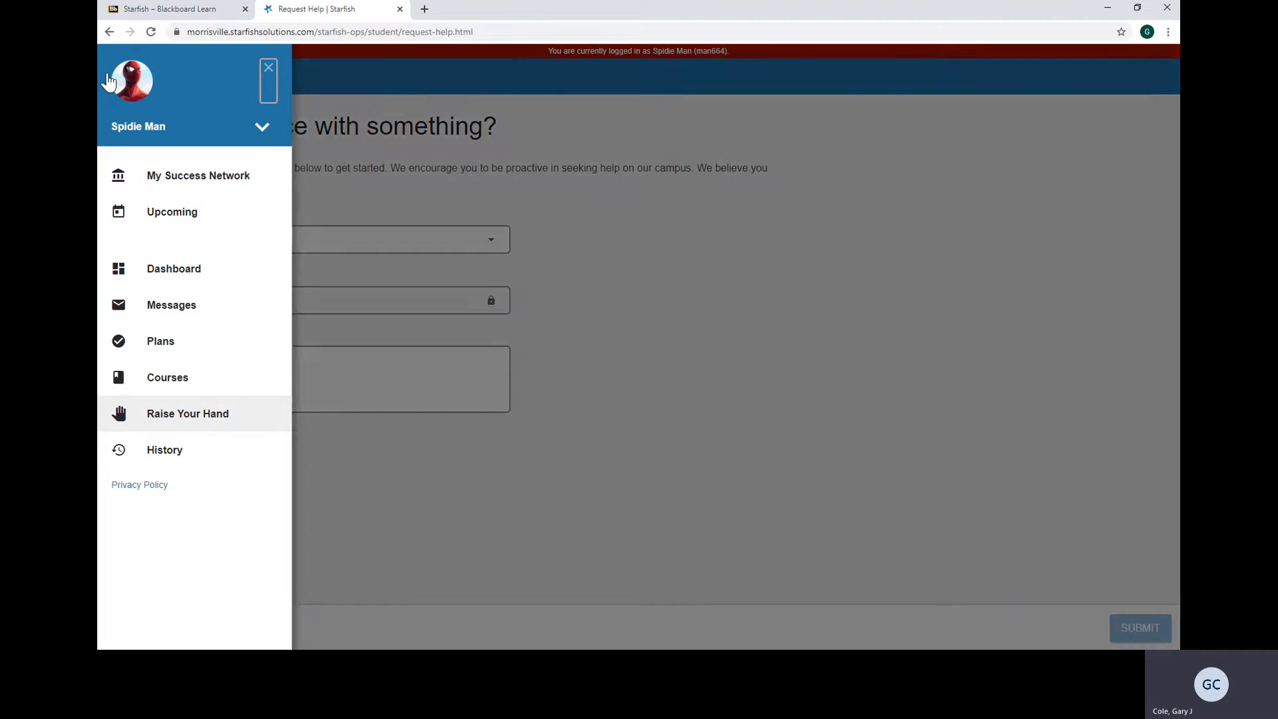
{"action": "left_click", "coordinate": [198, 177]}
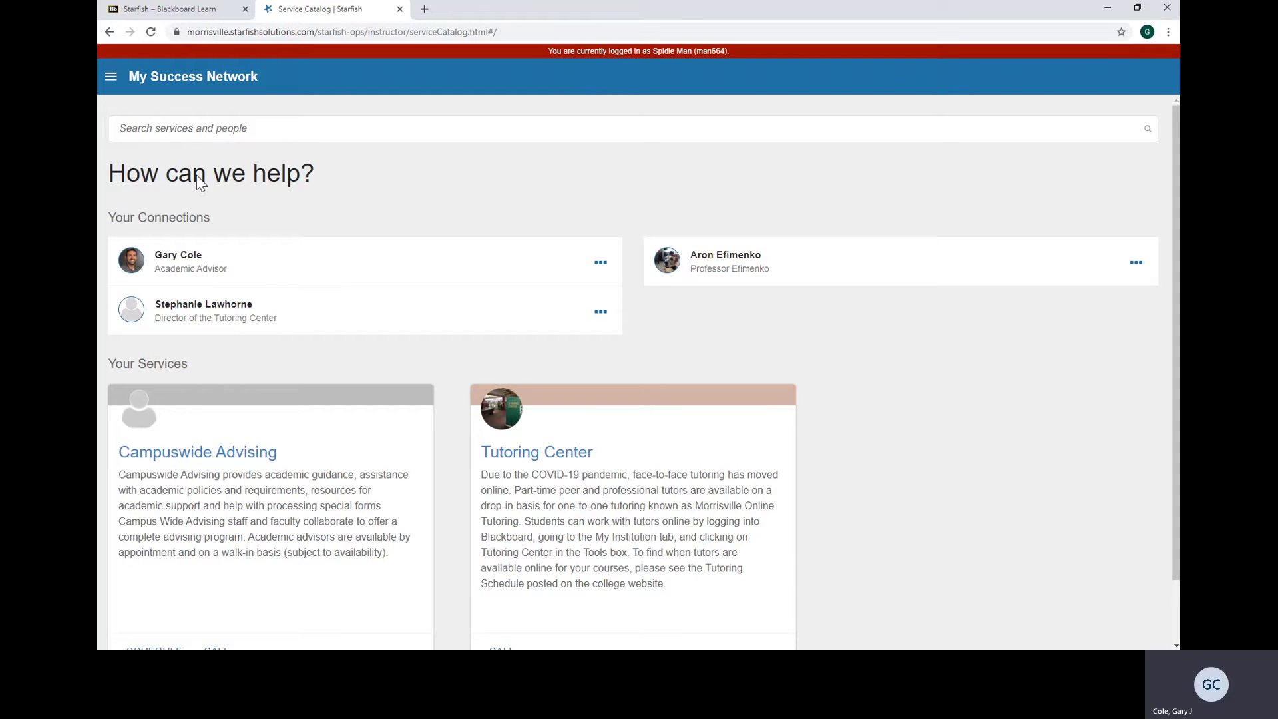
- Compare the contact options offered for the academic advisor and the professor under Your Connections
{"action": "left_click", "coordinate": [600, 262]}
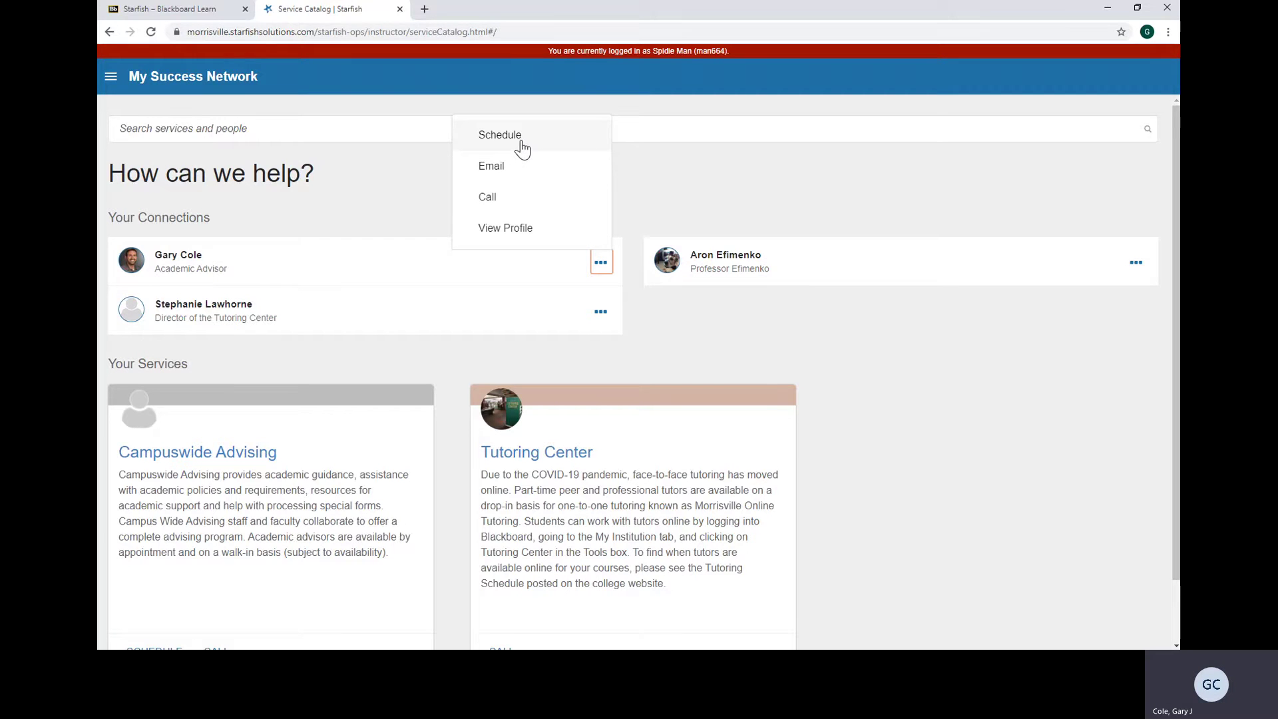
{"action": "left_click", "coordinate": [1135, 263]}
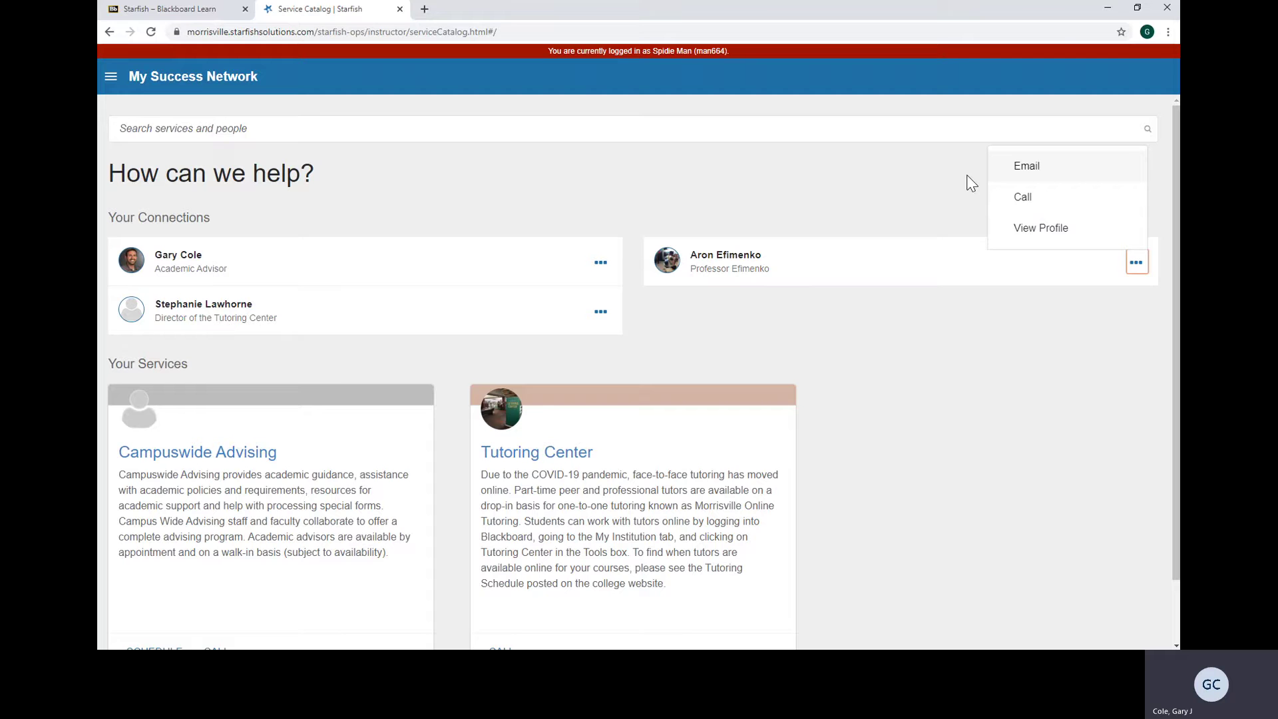
{"action": "left_click", "coordinate": [656, 208]}
- Start scheduling an appointment with the academic advisor, choosing General Advising Visit under Advising as the reason
{"action": "left_click", "coordinate": [601, 262]}
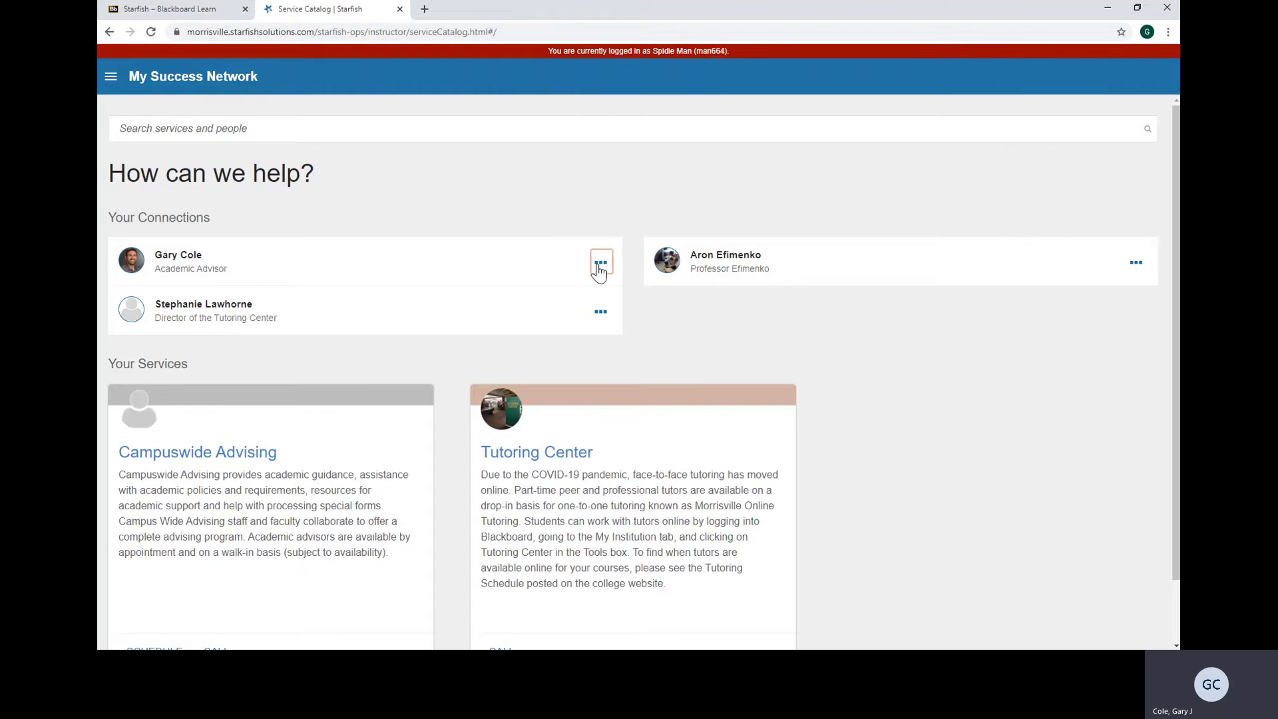
{"action": "left_click", "coordinate": [510, 136]}
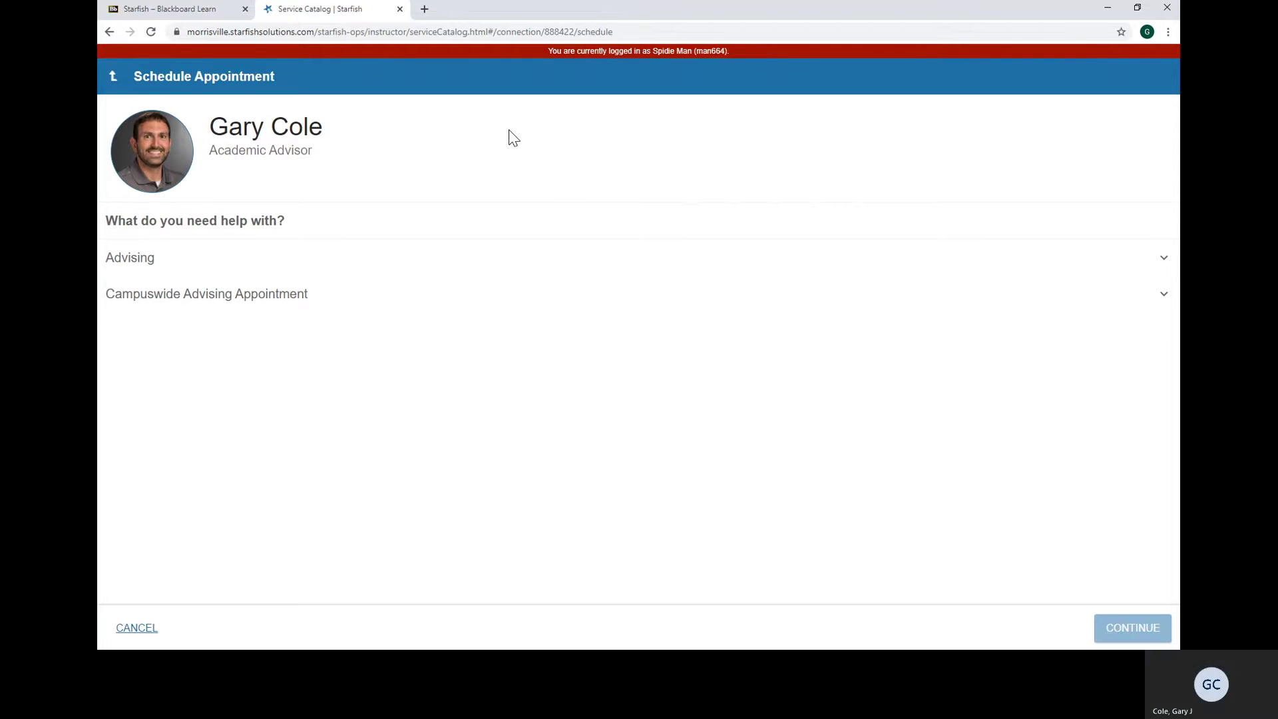
{"action": "left_click", "coordinate": [1163, 269]}
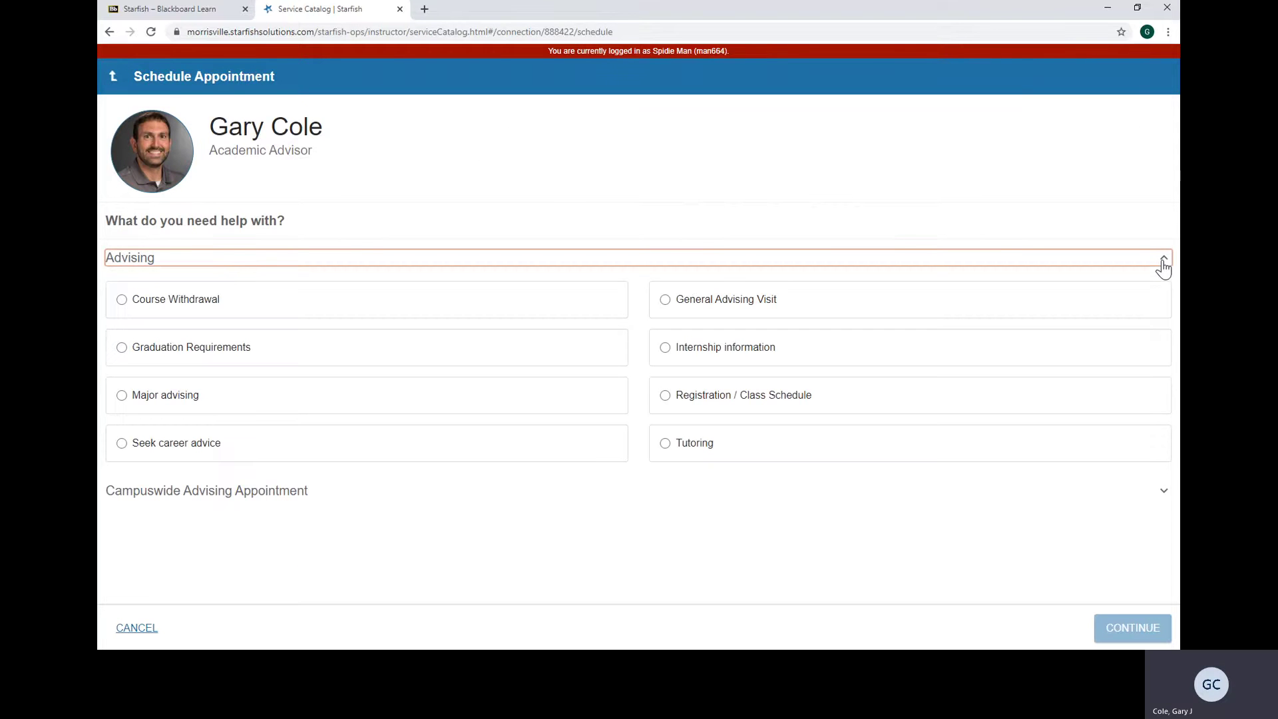
{"action": "left_click", "coordinate": [666, 299]}
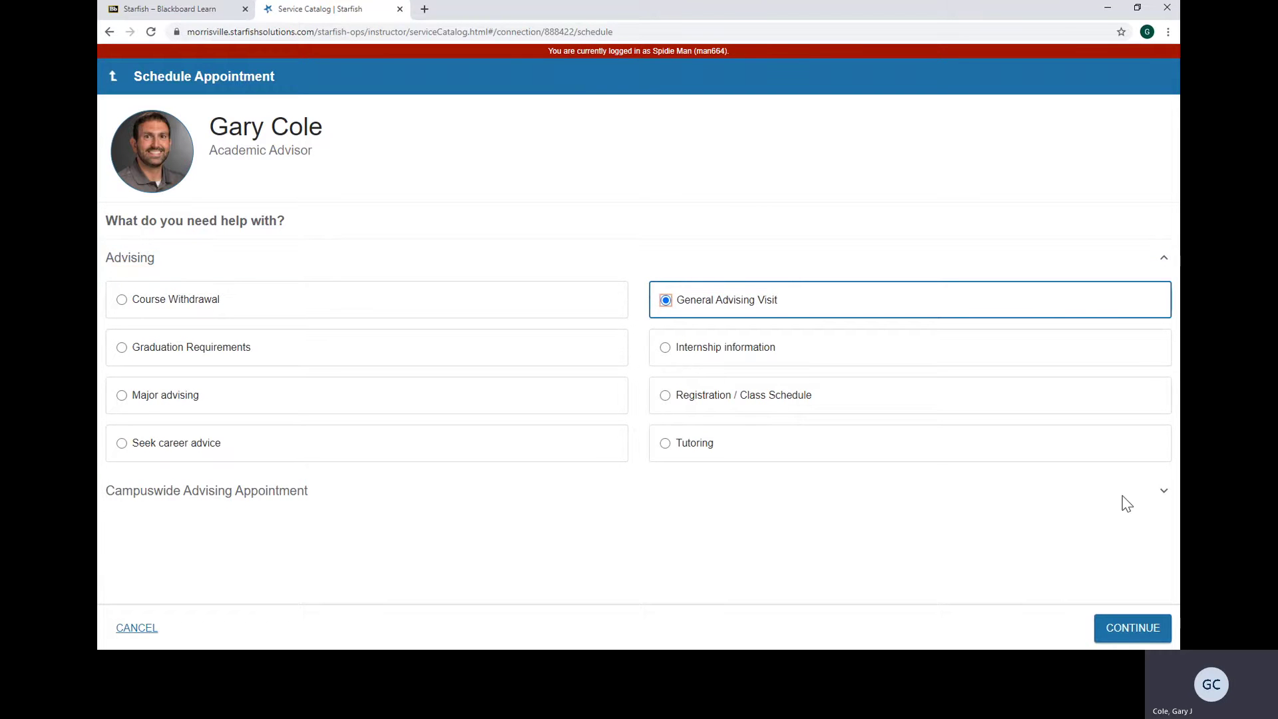
{"action": "left_click", "coordinate": [1145, 631]}
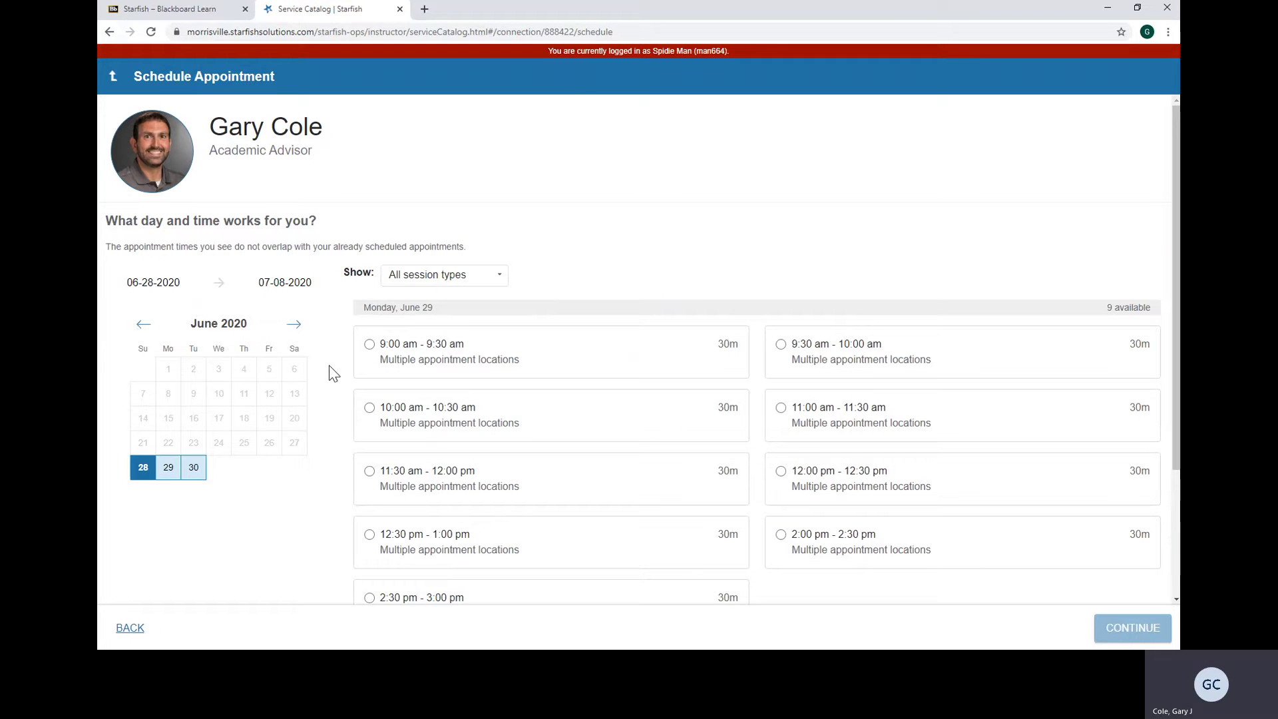
- Choose the Tuesday, June 30 appointment slot from 1:30 pm to 2:00 pm and continue to the appointment details
{"action": "left_click", "coordinate": [197, 478]}
{"action": "left_click", "coordinate": [784, 537]}
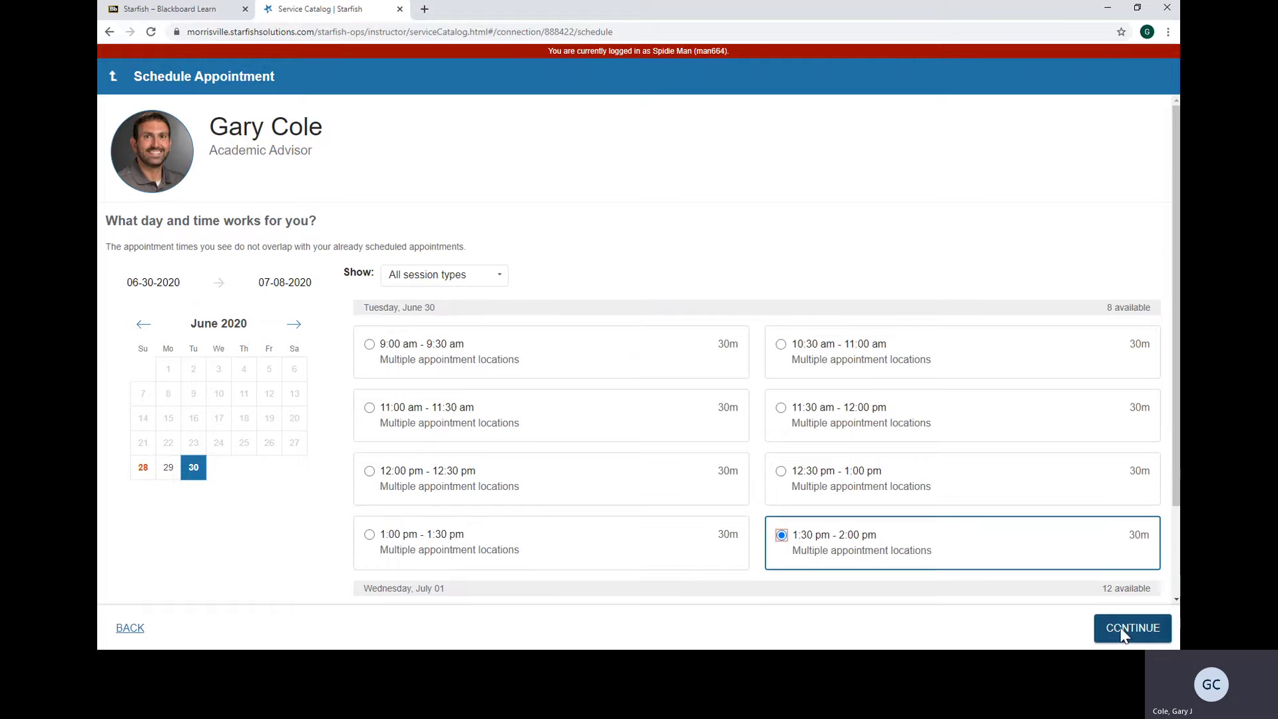
{"action": "left_click", "coordinate": [1150, 633]}
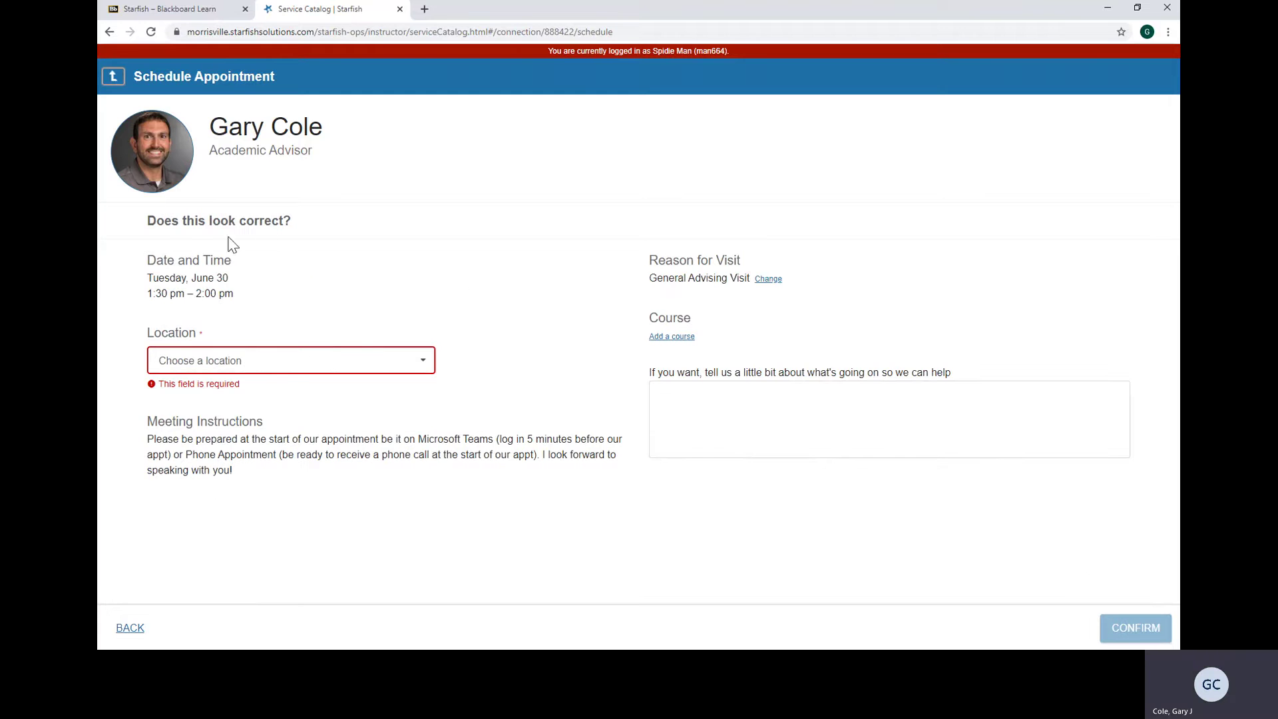
- Set the appointment location to Virtual Meeting and add the course Writing About Literature
{"action": "left_click", "coordinate": [269, 371]}
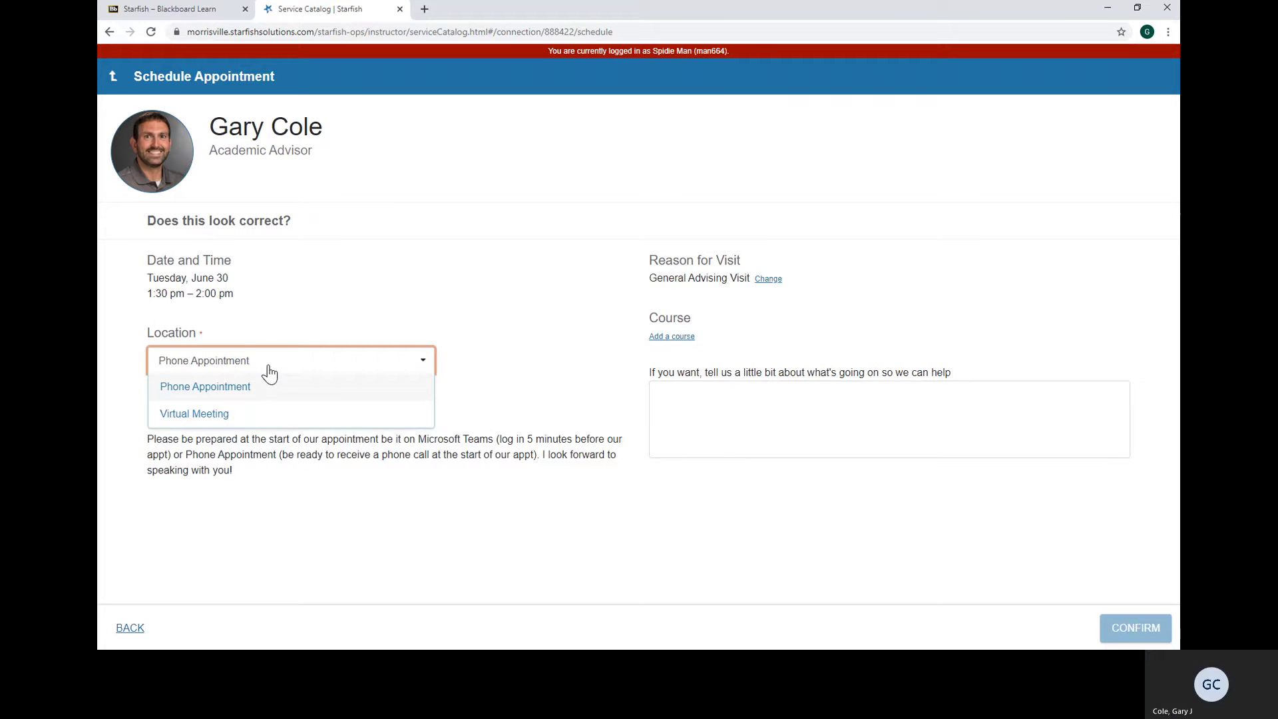
{"action": "left_click", "coordinate": [208, 413]}
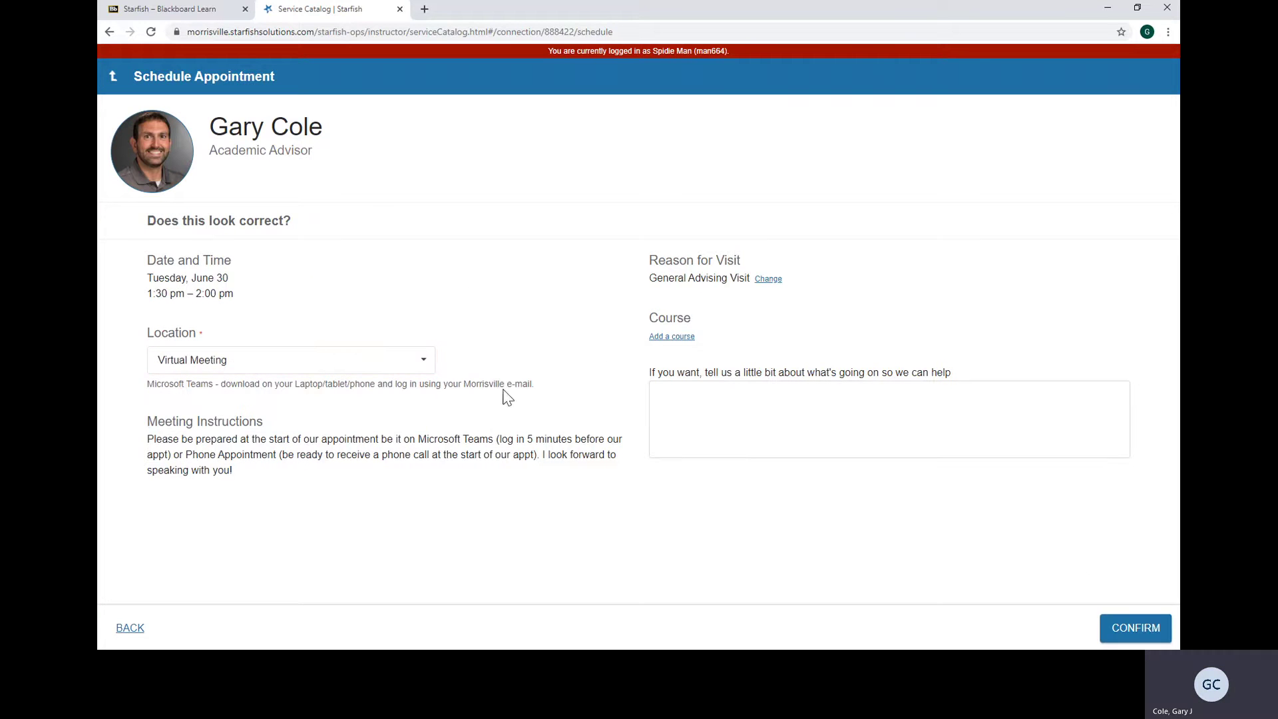
{"action": "left_click", "coordinate": [680, 338]}
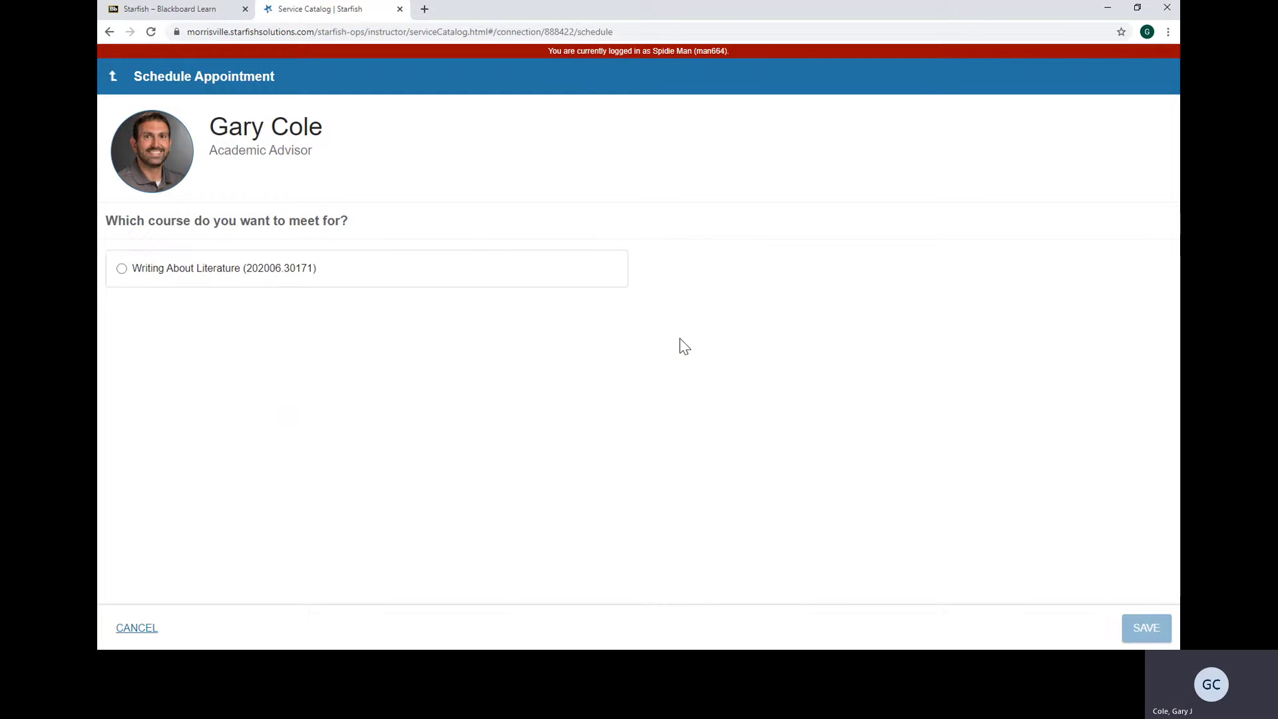
{"action": "left_click", "coordinate": [124, 271]}
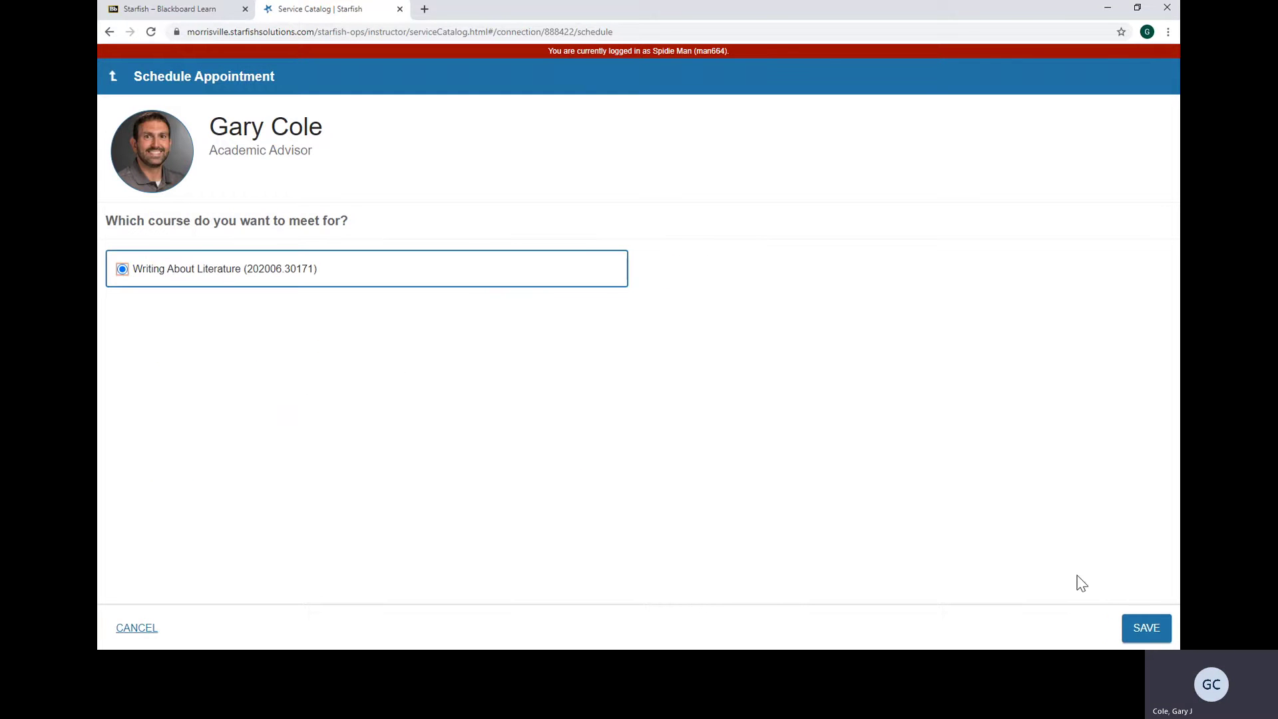
{"action": "left_click", "coordinate": [1140, 625]}
- Add the note "I am struggling with my online course. Please help!" and confirm the appointment
{"action": "left_click", "coordinate": [784, 415]}
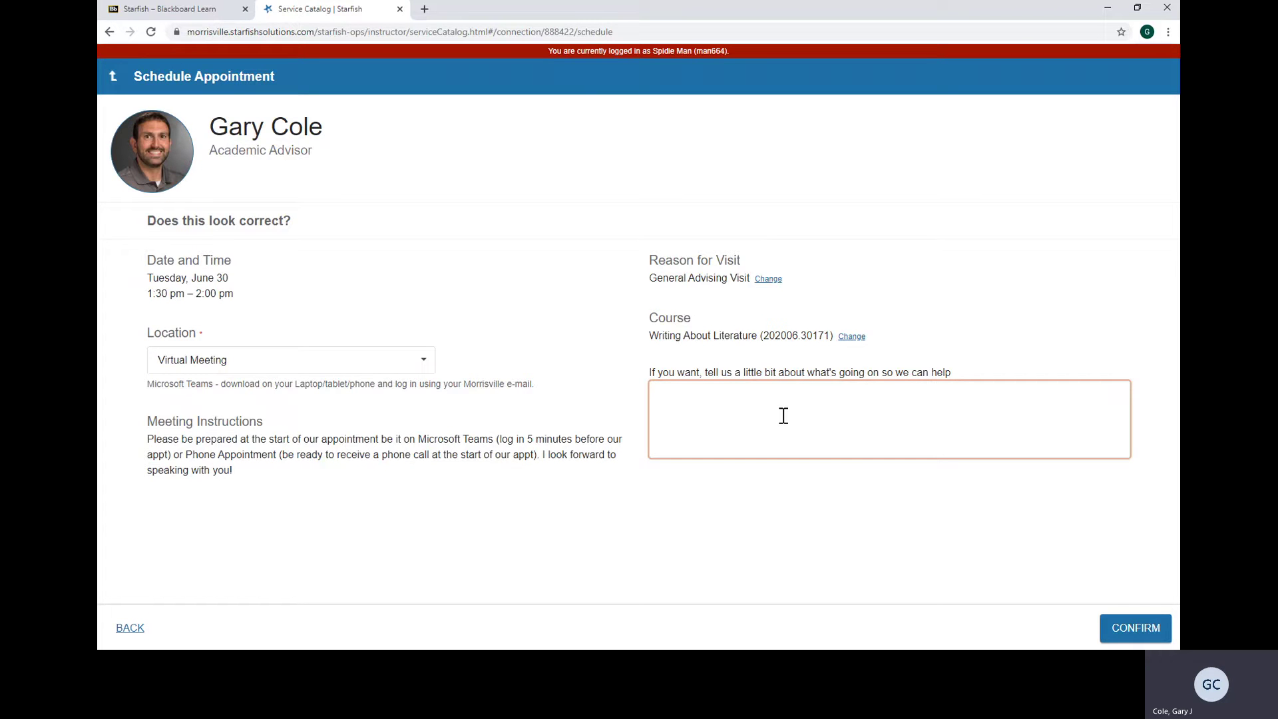
{"action": "type", "text": "I am struggling with my online course.  Please help!"}
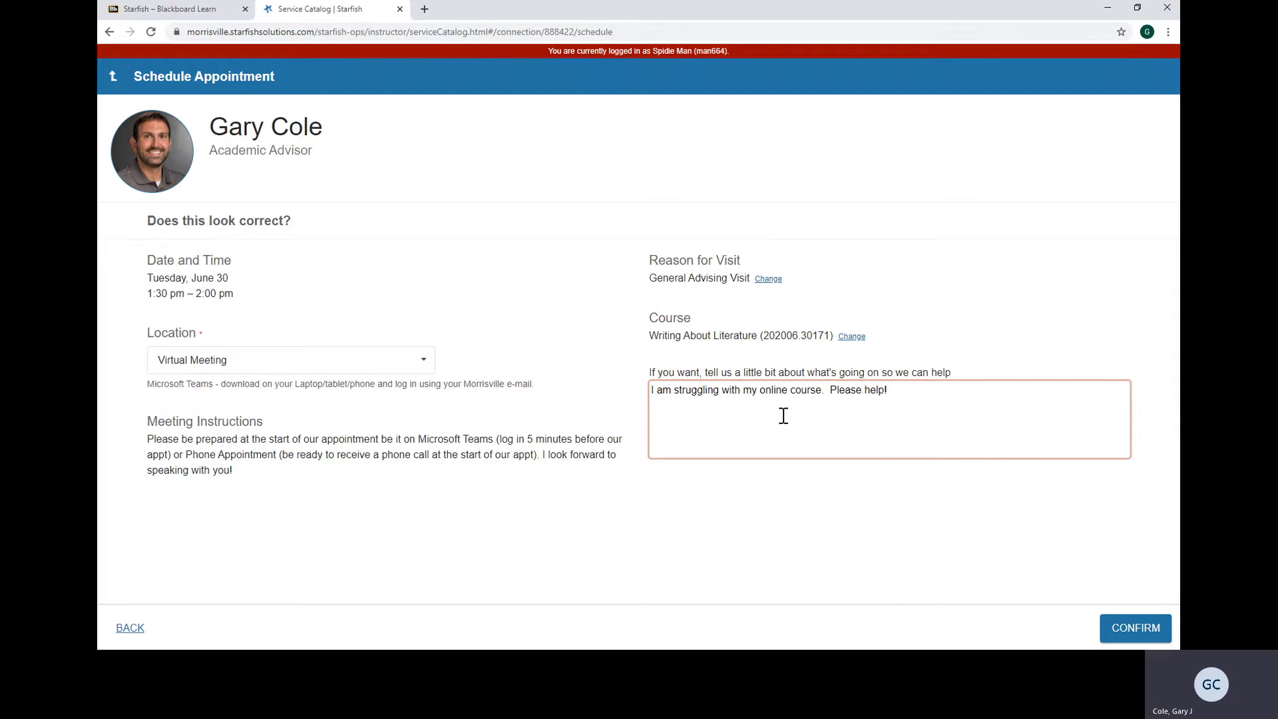
{"action": "left_click", "coordinate": [1148, 636]}
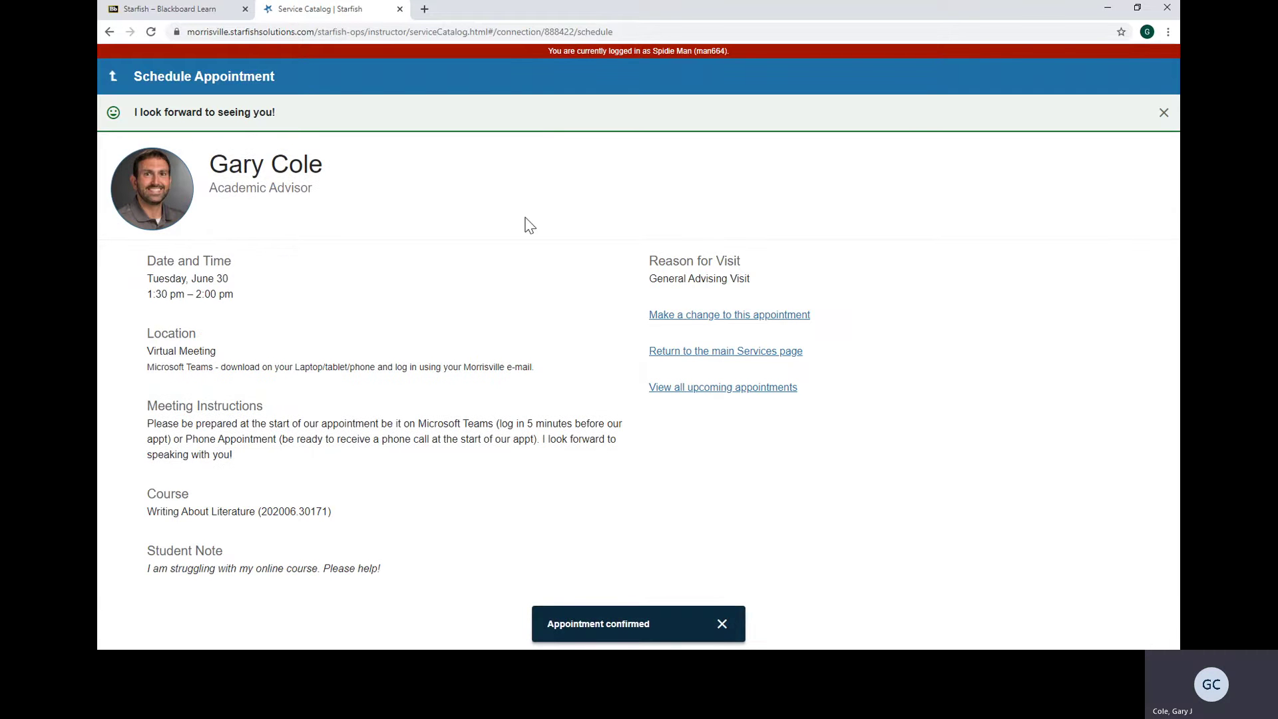
- Leave the appointment confirmation for My Success Network and view the list of upcoming appointments
{"action": "left_click", "coordinate": [112, 78]}
{"action": "left_click", "coordinate": [111, 79]}
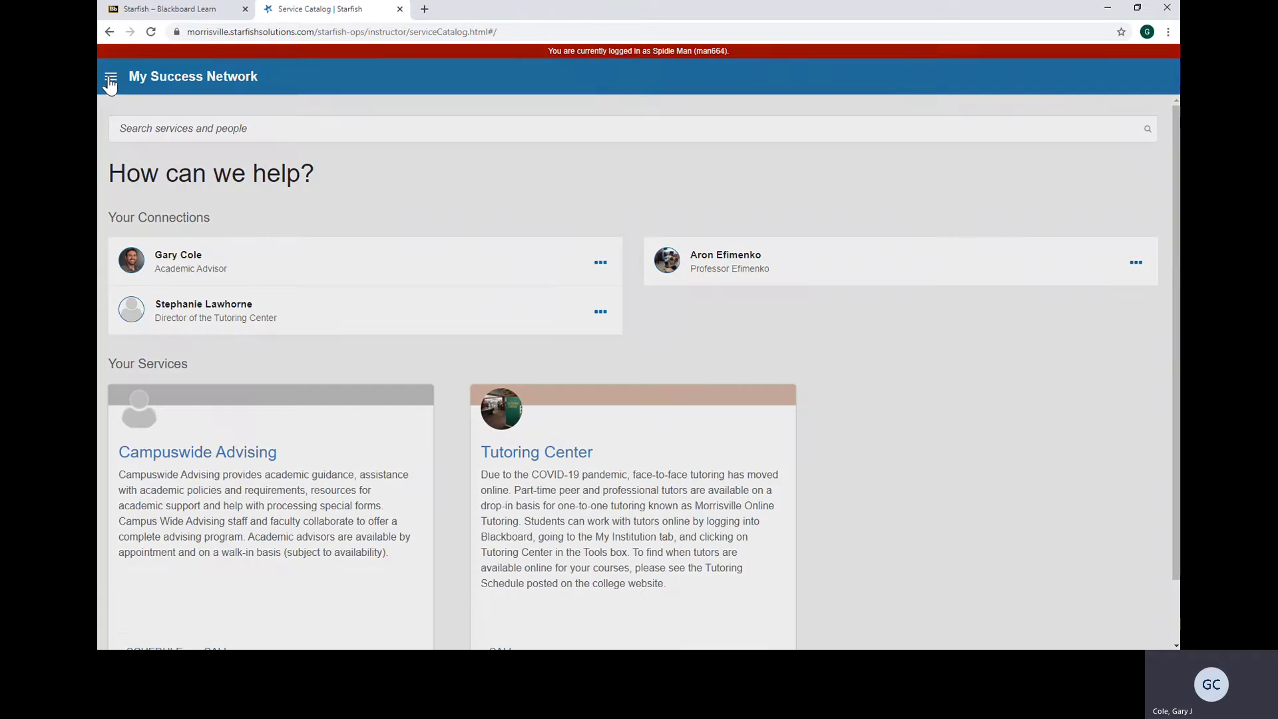
{"action": "left_click", "coordinate": [166, 212]}
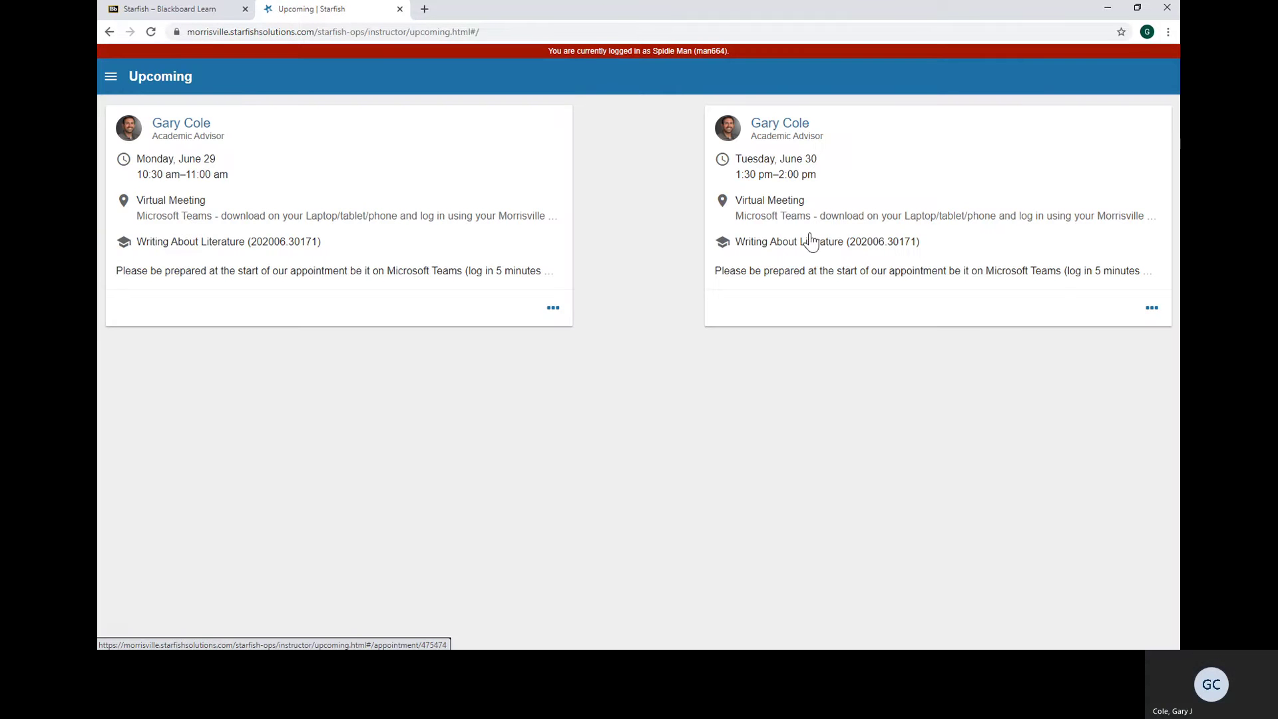
- View the scheduled appointments and flags on the Dashboard, and open the Messages list
{"action": "left_click", "coordinate": [105, 80]}
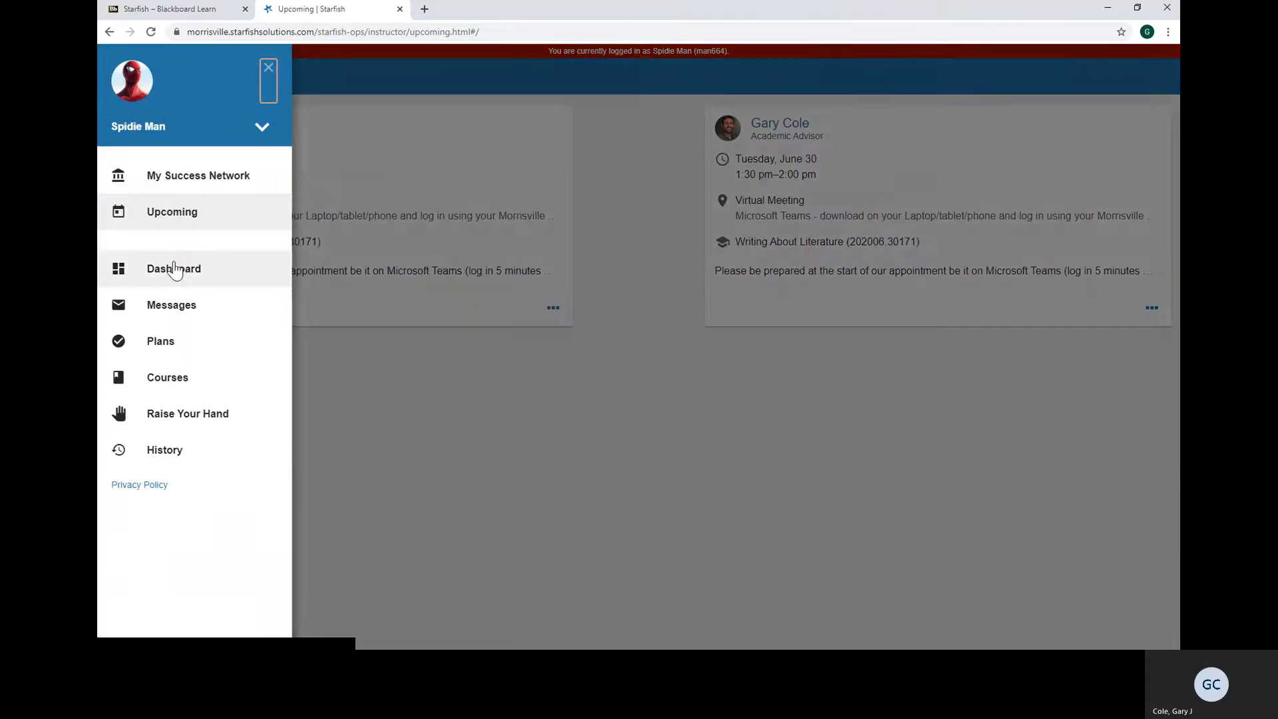
{"action": "left_click", "coordinate": [174, 266]}
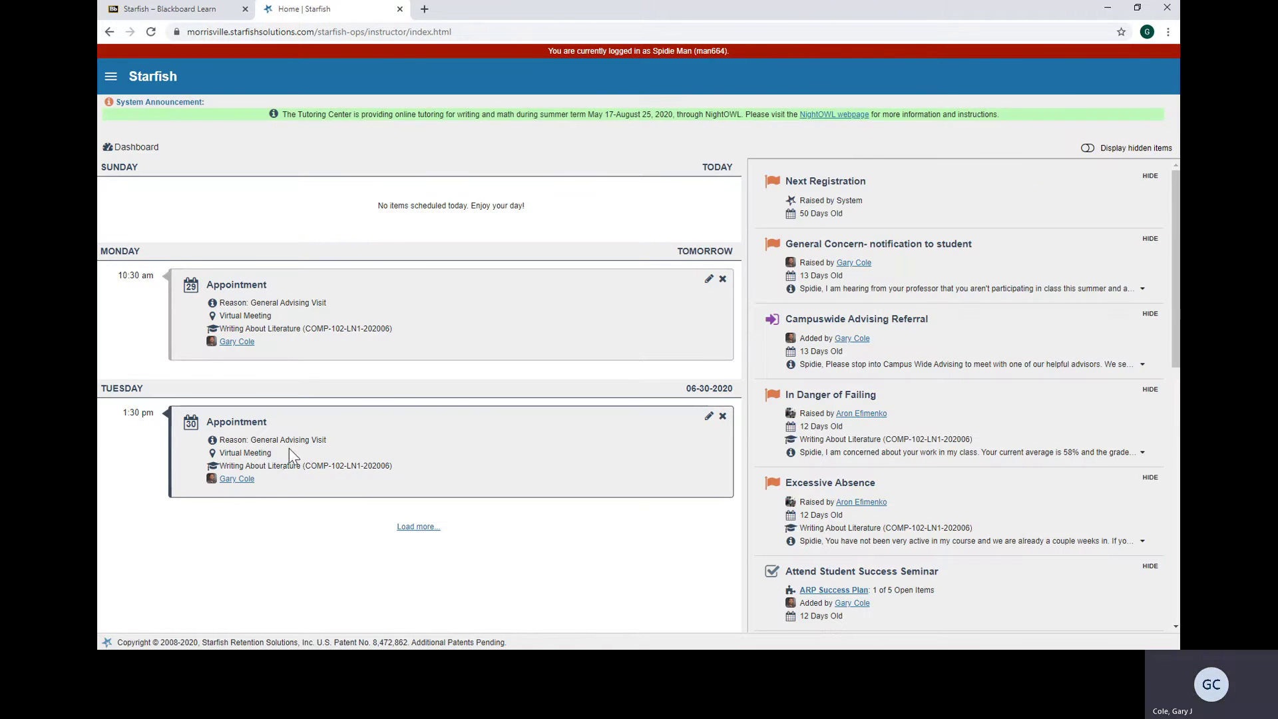
{"action": "left_click", "coordinate": [110, 77]}
{"action": "left_click", "coordinate": [171, 305]}
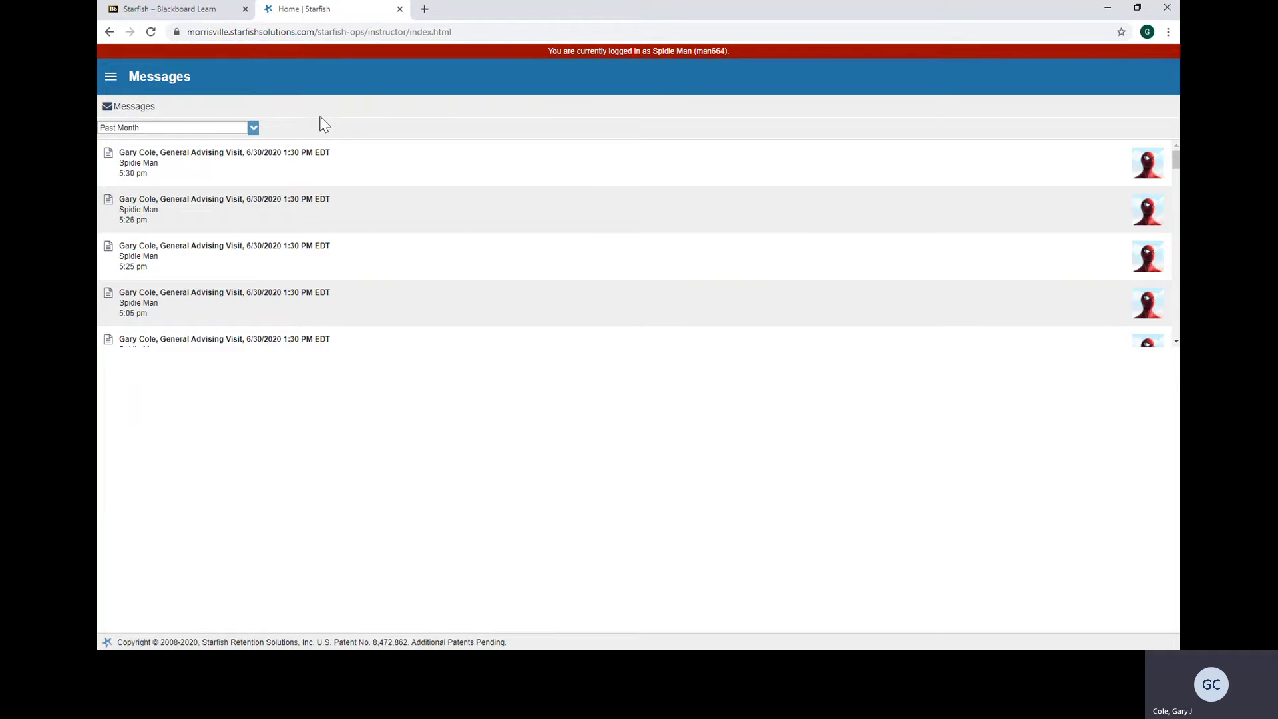
- On the Courses page, view the contact details of the Writing Tutoring and Tutoring Center services for Writing About Literature
{"action": "left_click", "coordinate": [112, 84]}
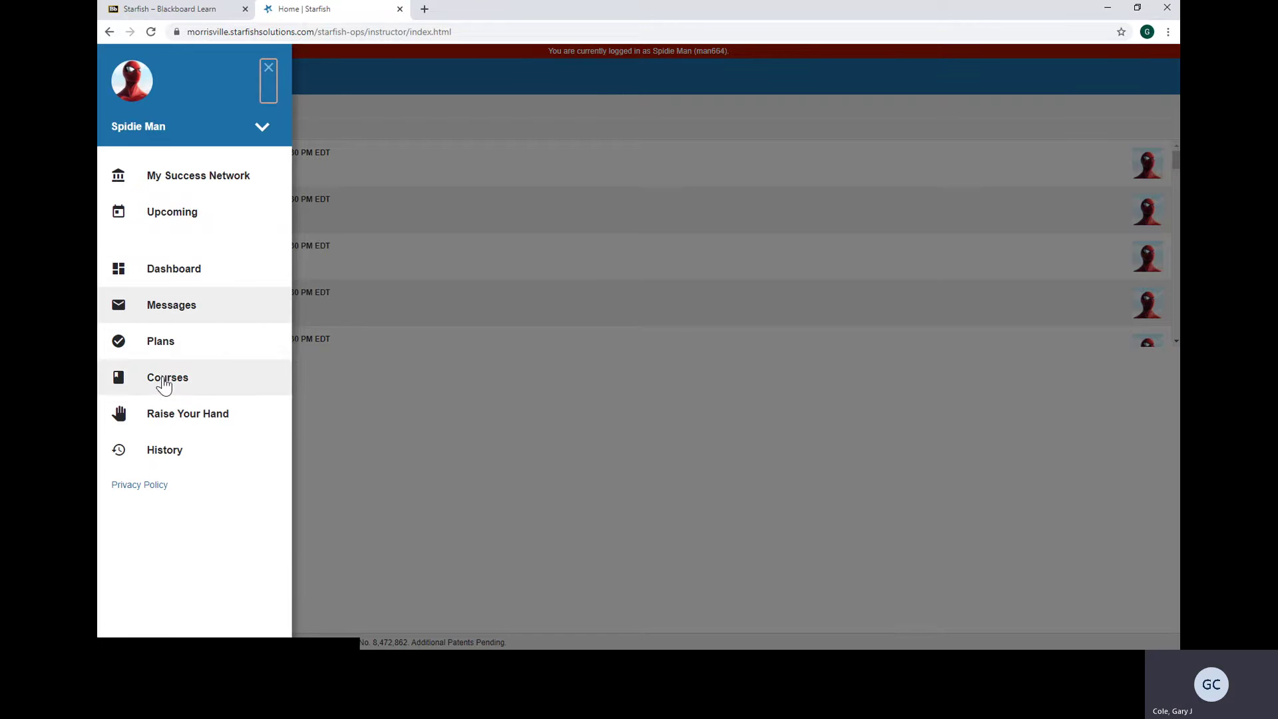
{"action": "left_click", "coordinate": [164, 379]}
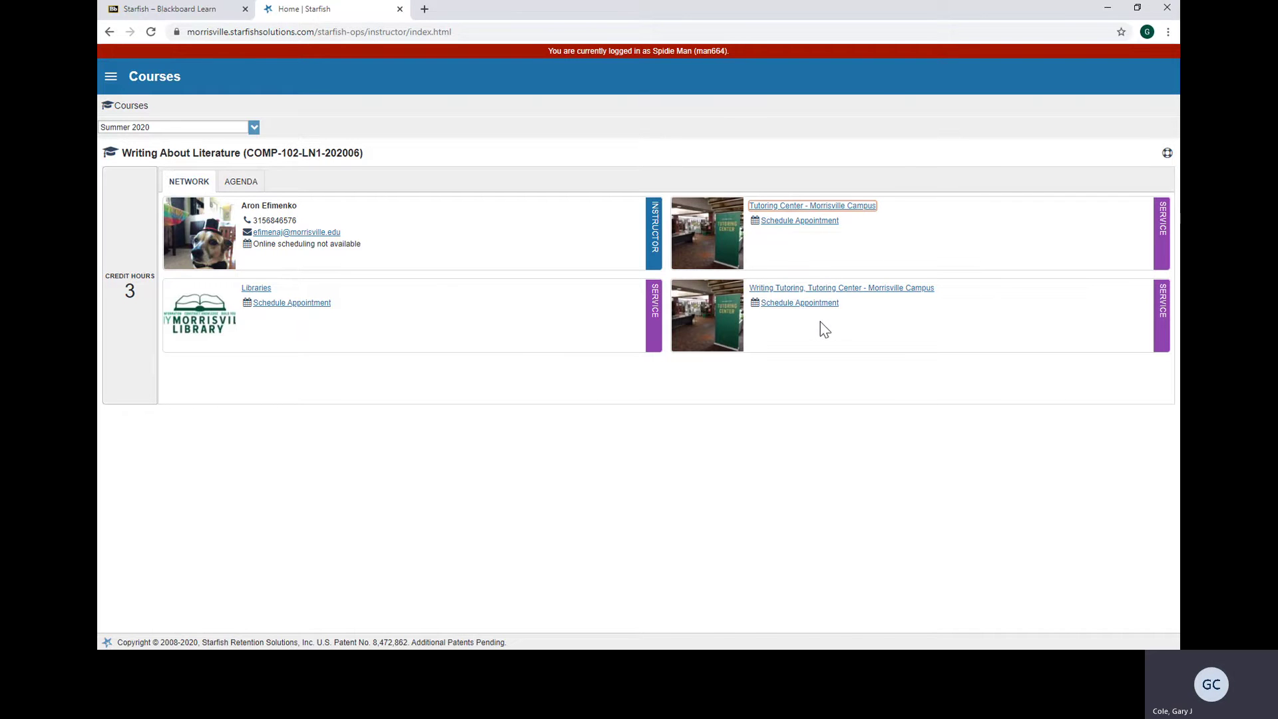
{"action": "left_click", "coordinate": [837, 288]}
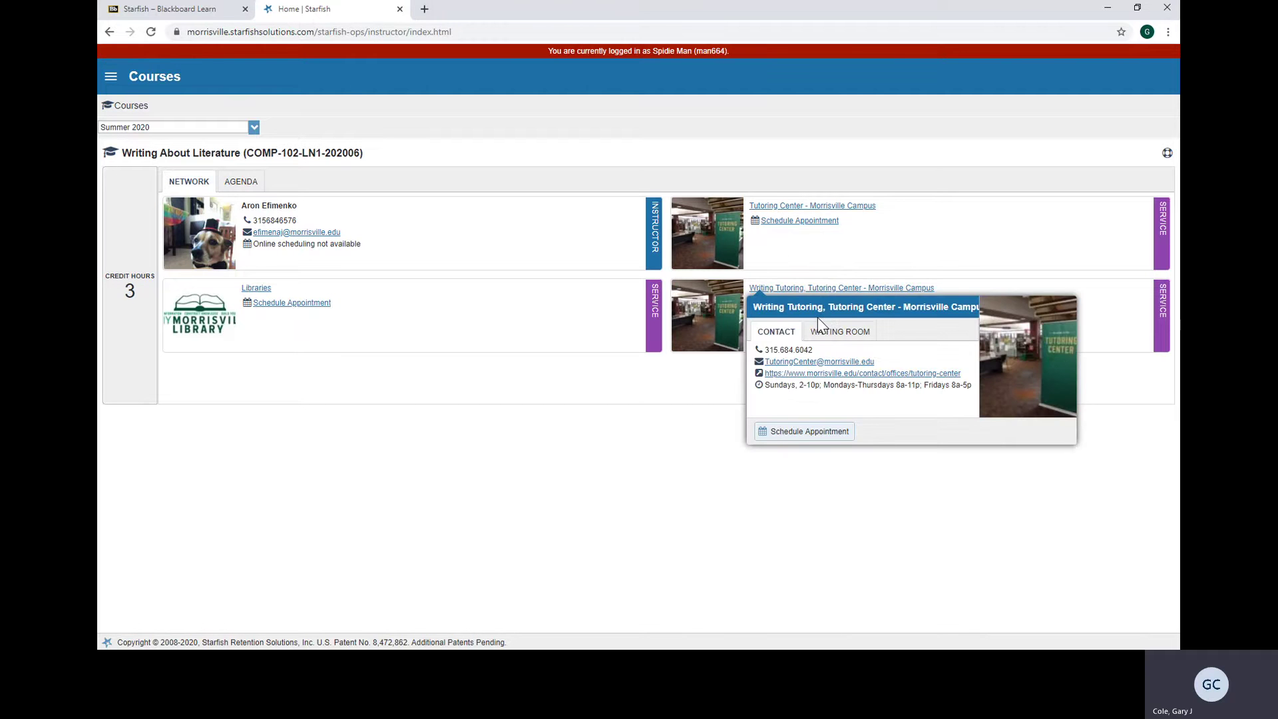
{"action": "left_click", "coordinate": [841, 245]}
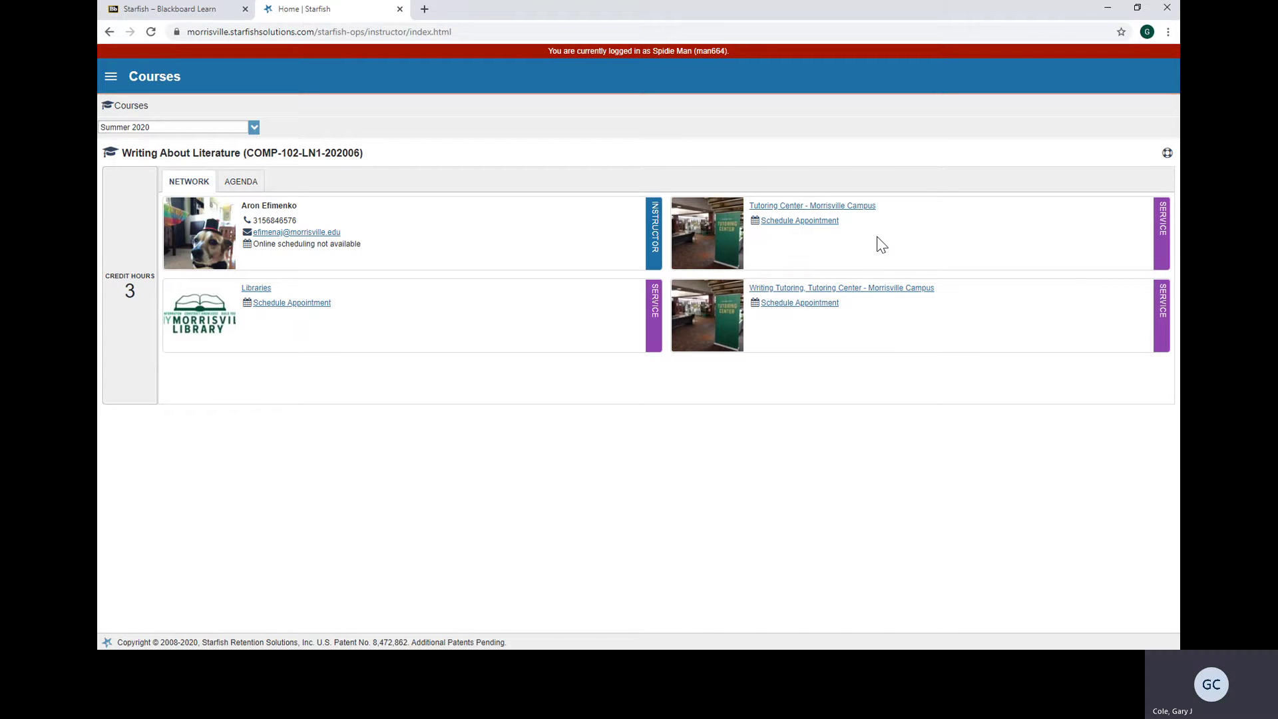
{"action": "left_click", "coordinate": [840, 207]}
- Return to the Dashboard and view the contact card of the instructor who raised the In Danger of Failing flag
{"action": "left_click", "coordinate": [111, 84]}
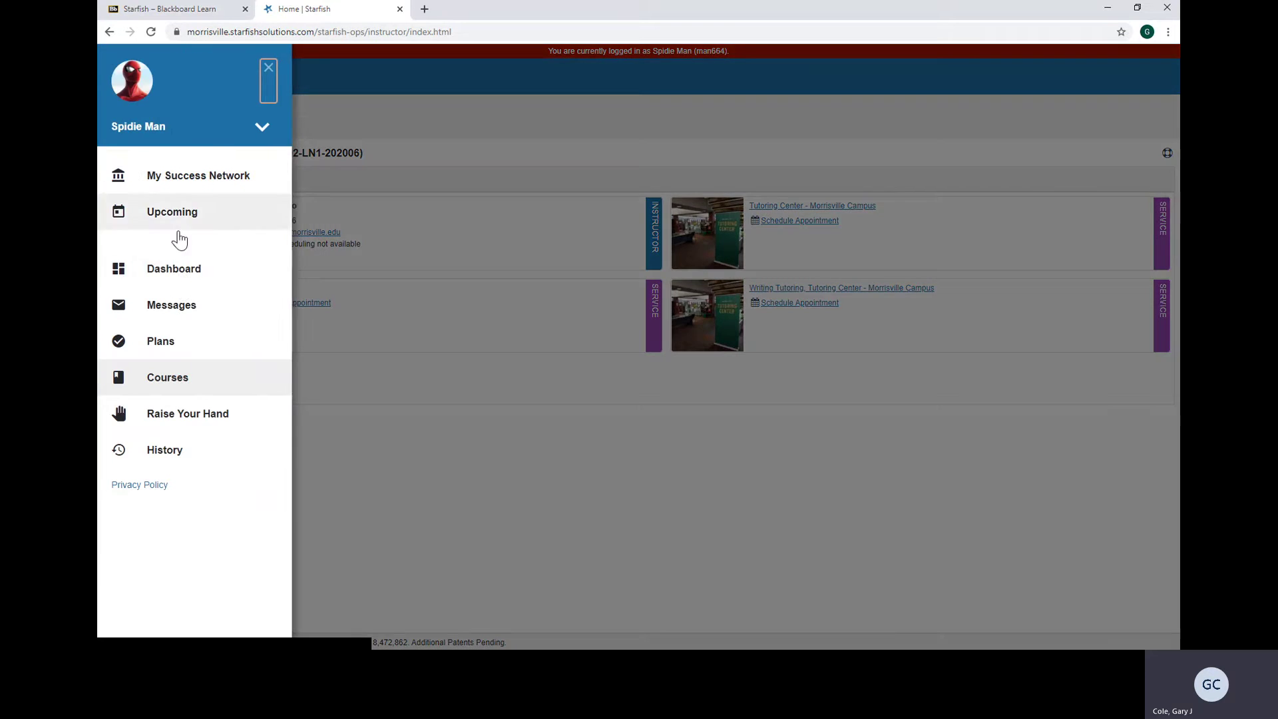
{"action": "left_click", "coordinate": [176, 269]}
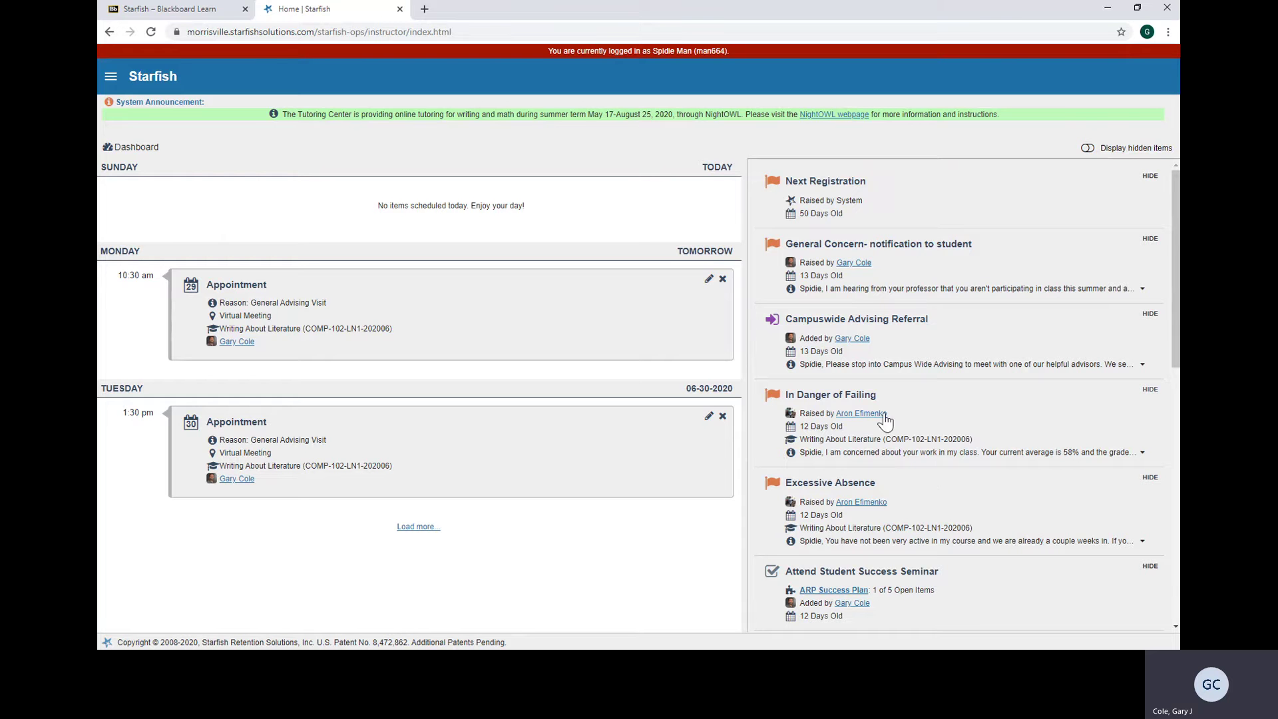
{"action": "mouse_move", "coordinate": [856, 418]}
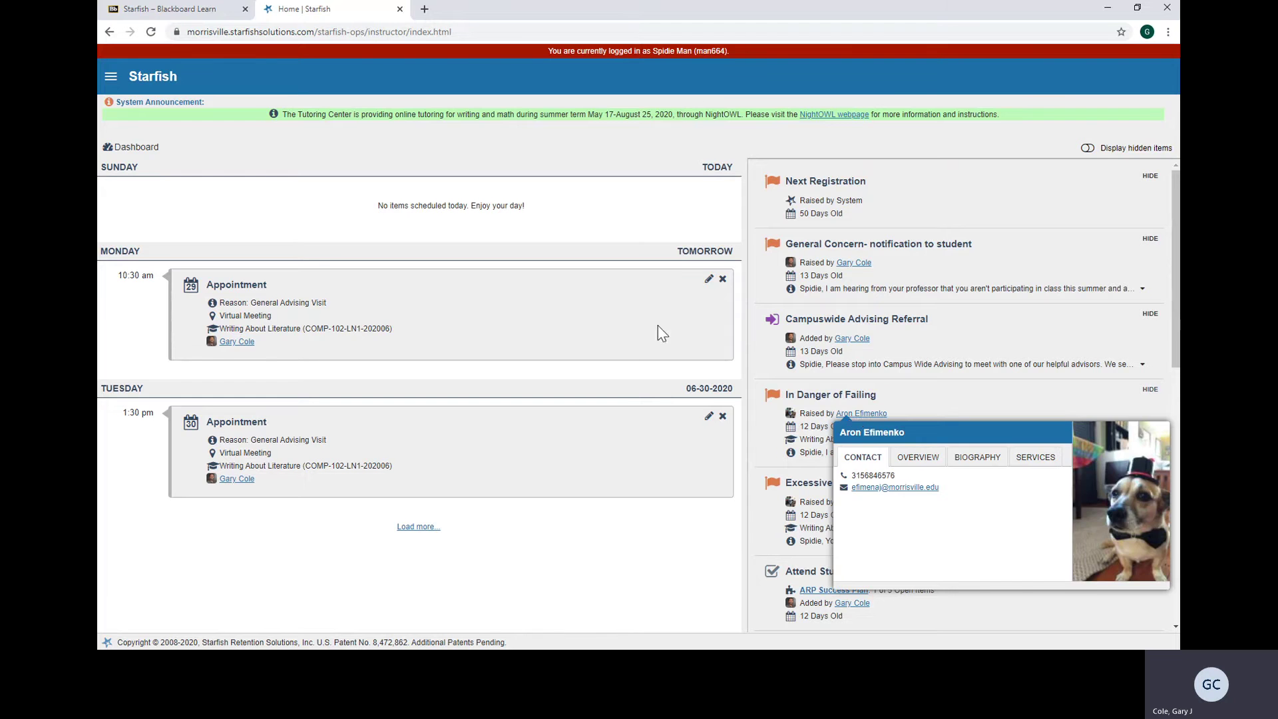
- Check the contact options for the professor in My Success Network and go back to the Dashboard
{"action": "left_click", "coordinate": [111, 75]}
{"action": "left_click", "coordinate": [185, 178]}
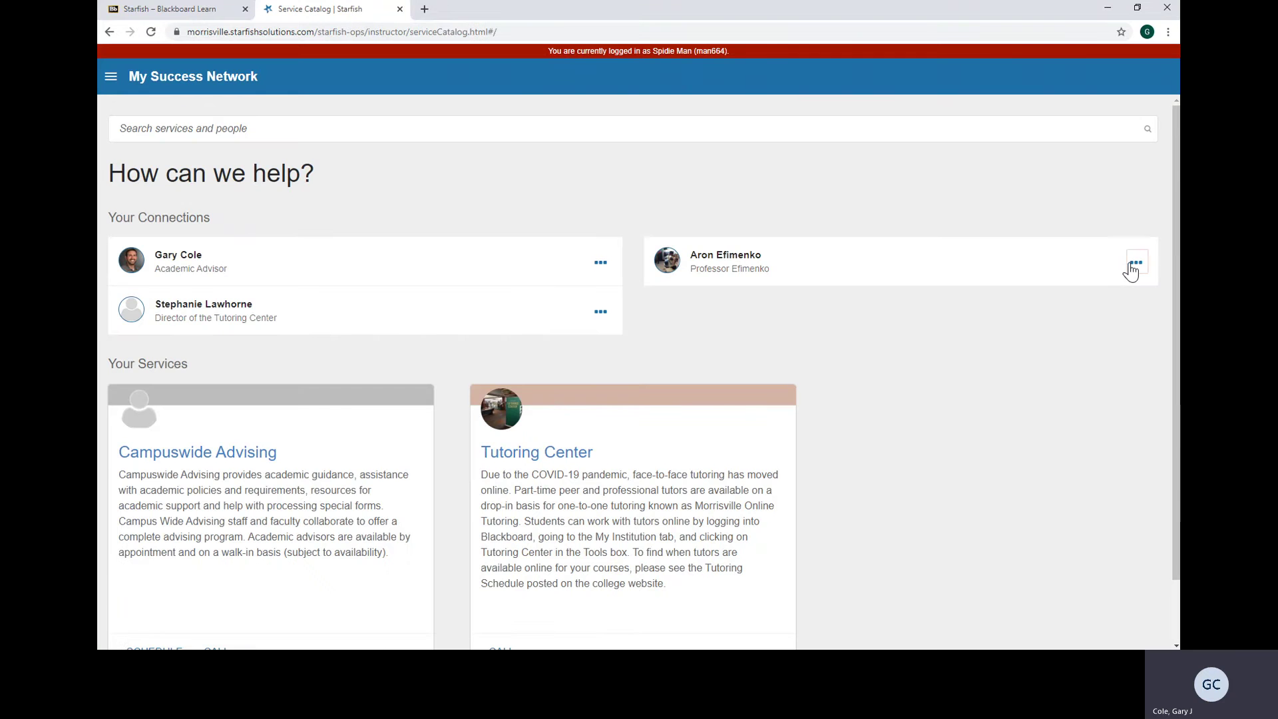
{"action": "left_click", "coordinate": [1131, 268]}
{"action": "left_click", "coordinate": [1132, 268]}
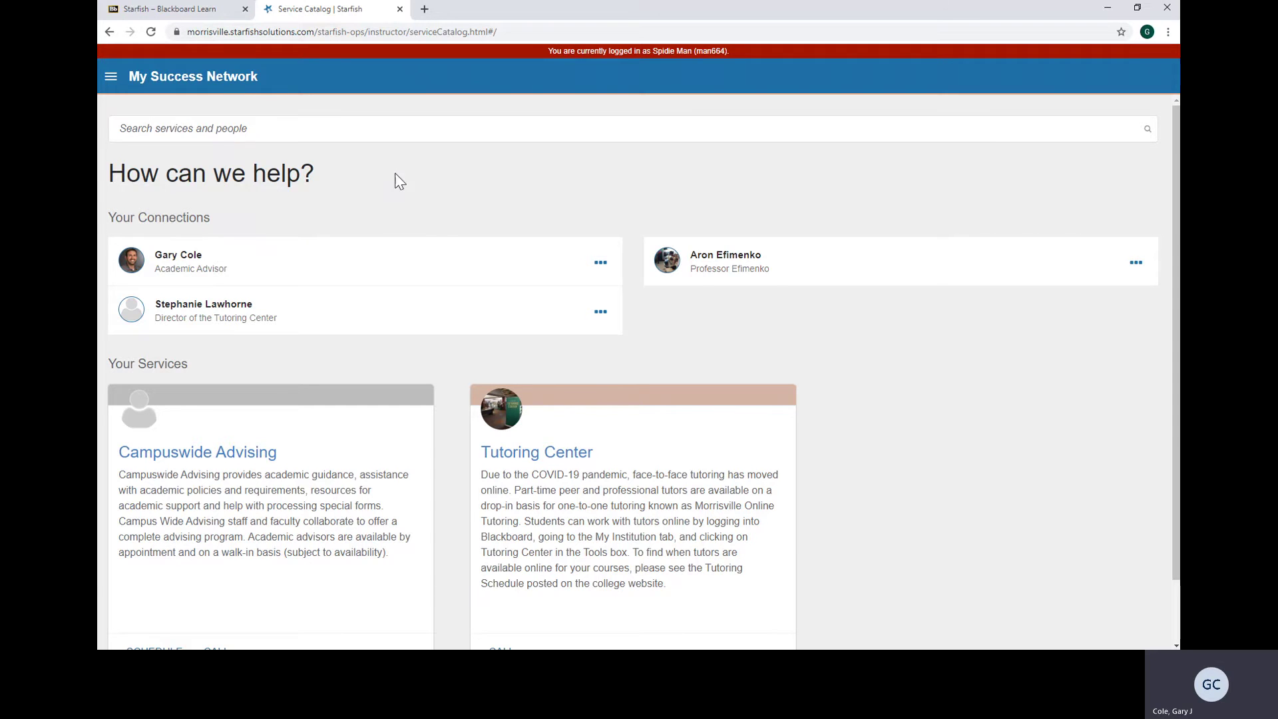
{"action": "left_click", "coordinate": [110, 78]}
{"action": "left_click", "coordinate": [183, 267]}
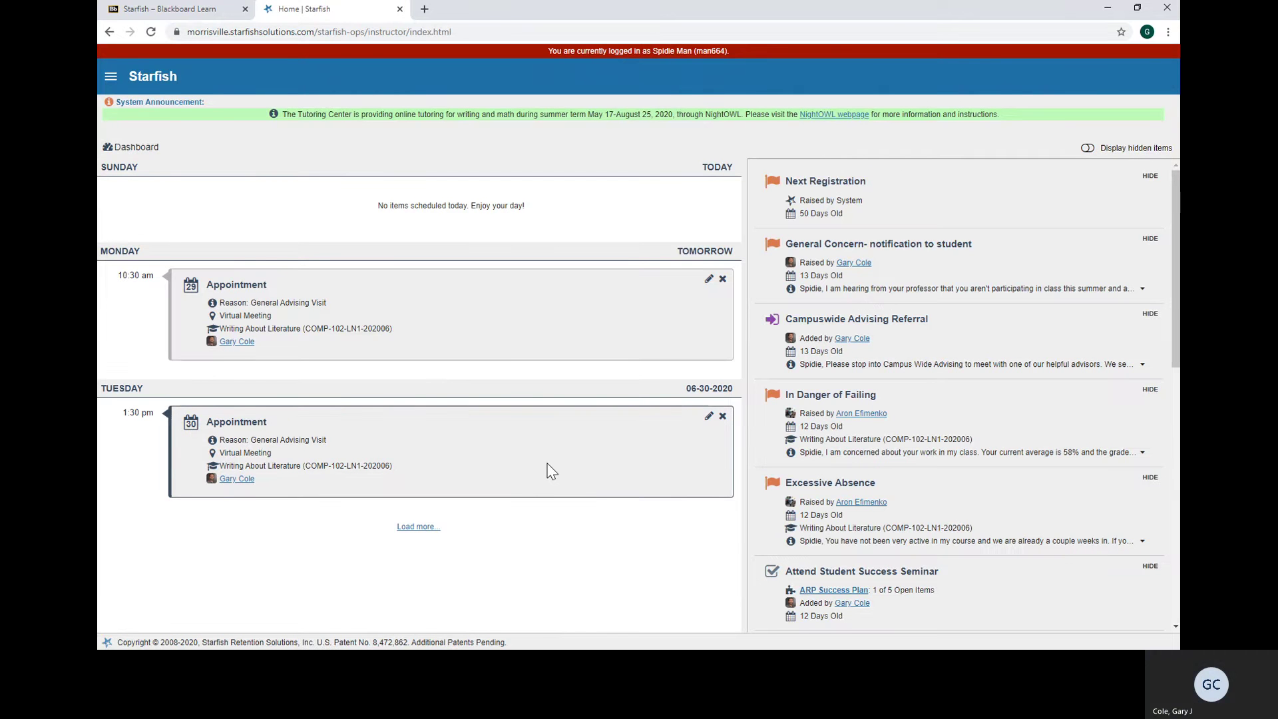
- Open the Raise Your Hand form, review the types of help available and choose I Need Help
{"action": "left_click", "coordinate": [110, 76]}
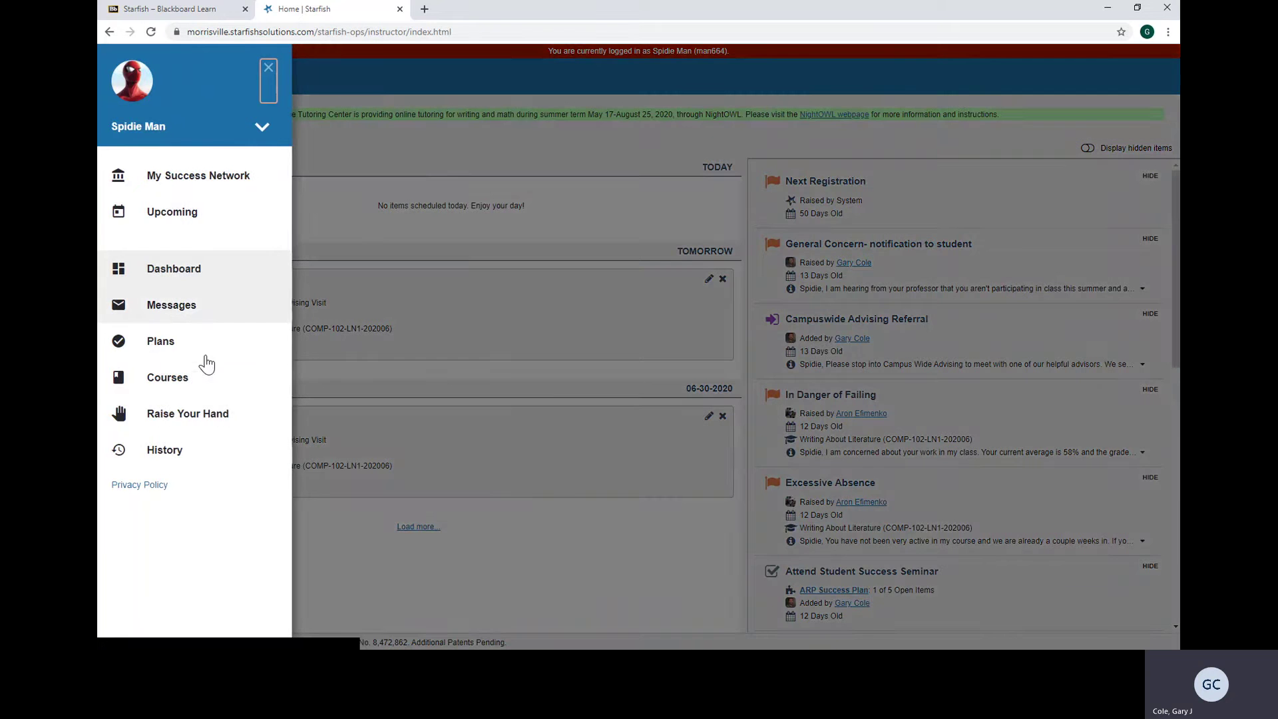
{"action": "left_click", "coordinate": [179, 412]}
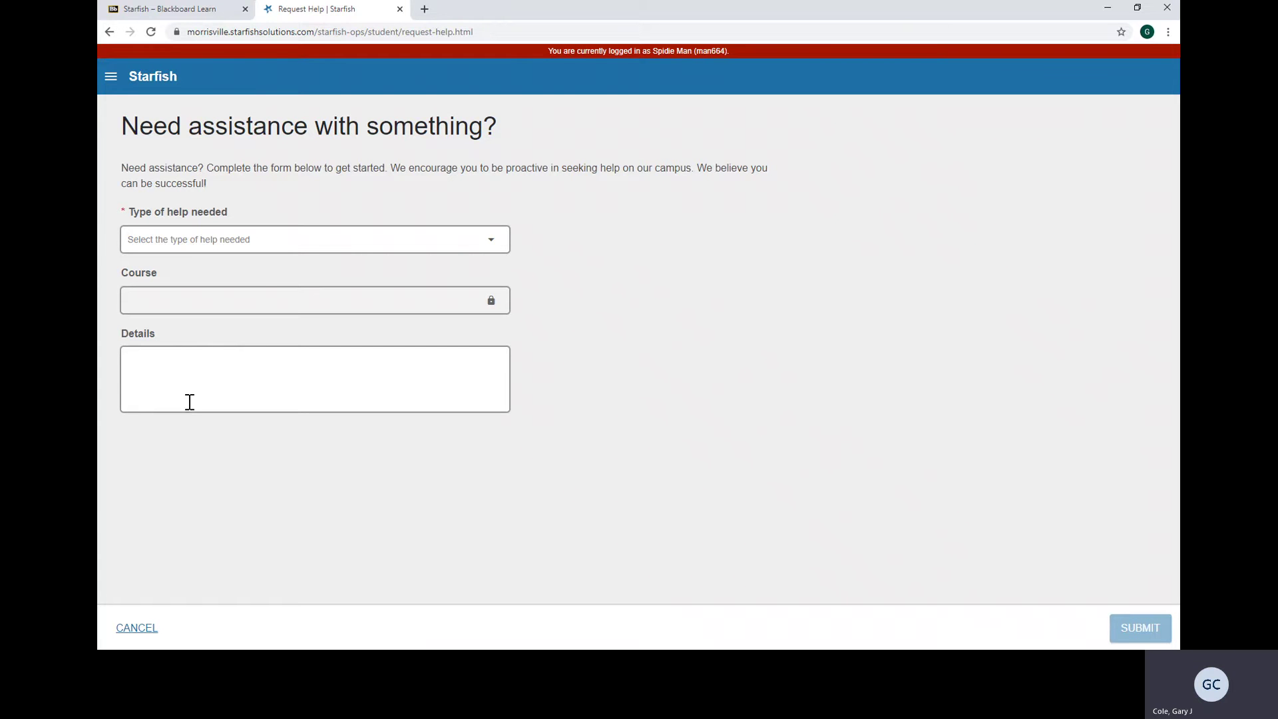
{"action": "left_click", "coordinate": [320, 240]}
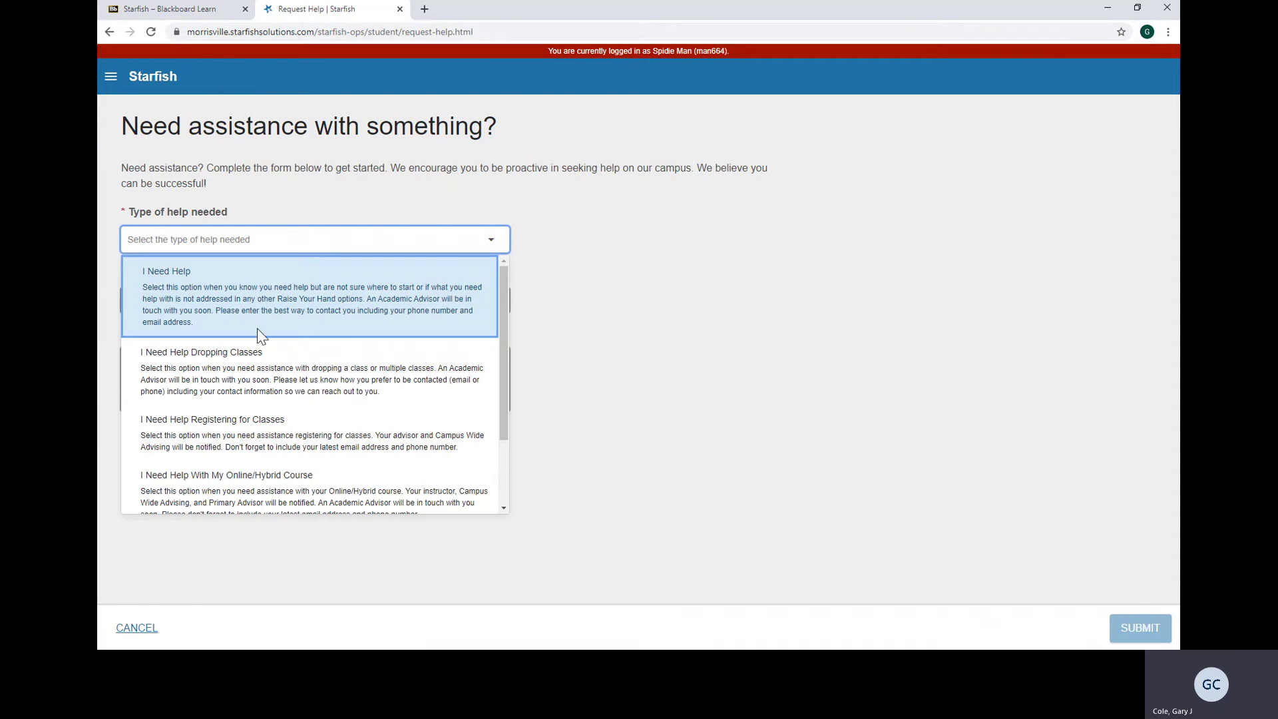
{"action": "scroll", "coordinate": [257, 333], "scroll_direction": "down", "scroll_amount": 2}
{"action": "scroll", "coordinate": [247, 332], "scroll_direction": "up", "scroll_amount": 2}
{"action": "scroll", "coordinate": [222, 306], "scroll_direction": "down", "scroll_amount": 3}
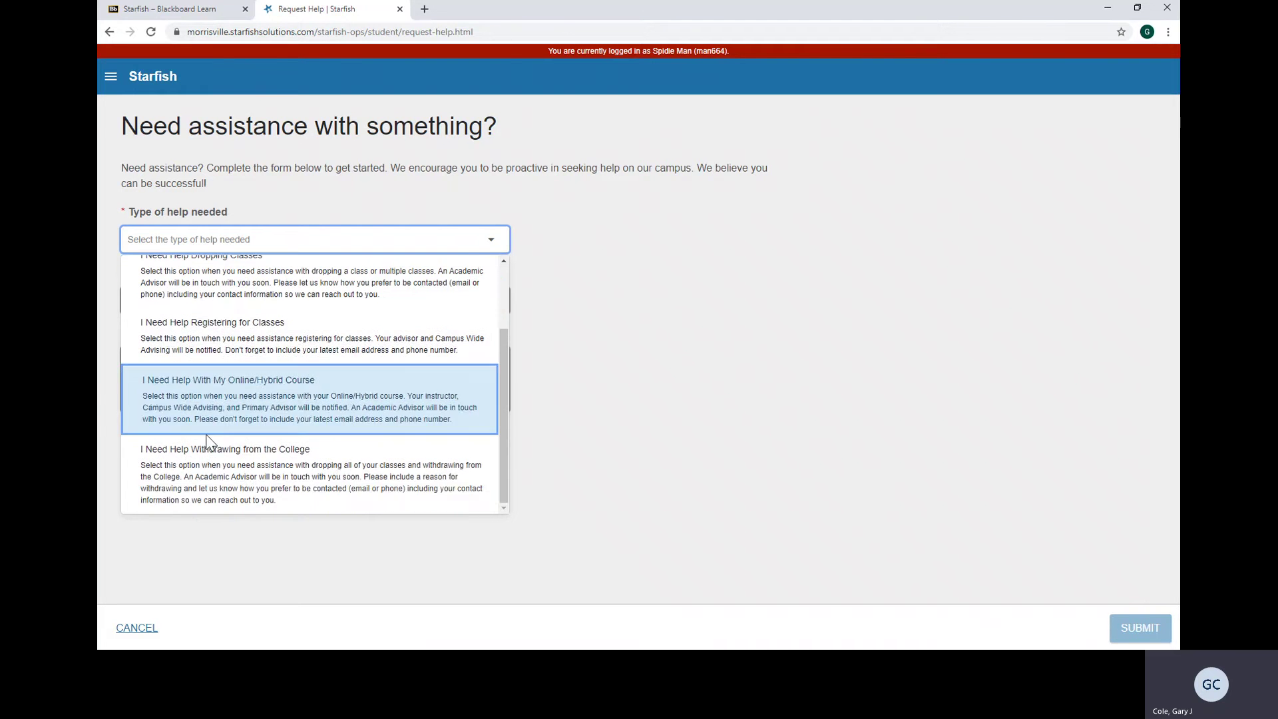
{"action": "scroll", "coordinate": [207, 441], "scroll_direction": "up", "scroll_amount": 3}
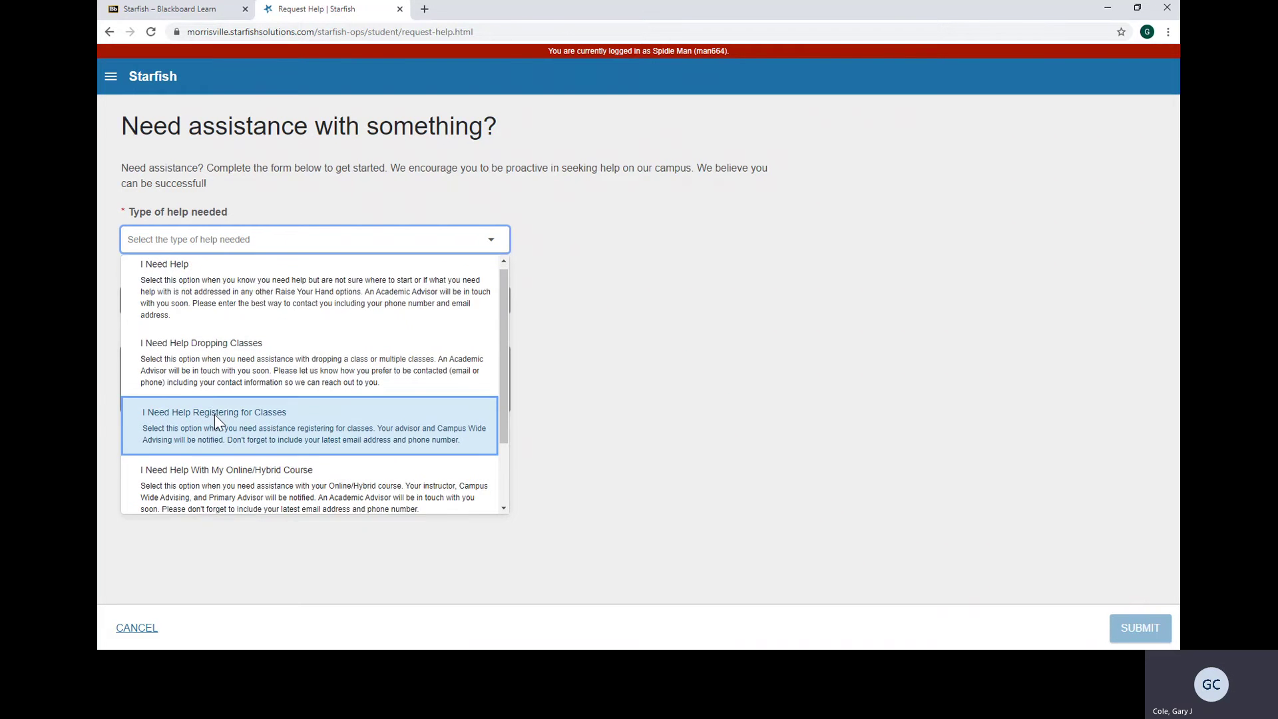
{"action": "scroll", "coordinate": [214, 414], "scroll_direction": "down", "scroll_amount": 2}
{"action": "scroll", "coordinate": [215, 414], "scroll_direction": "up", "scroll_amount": 2}
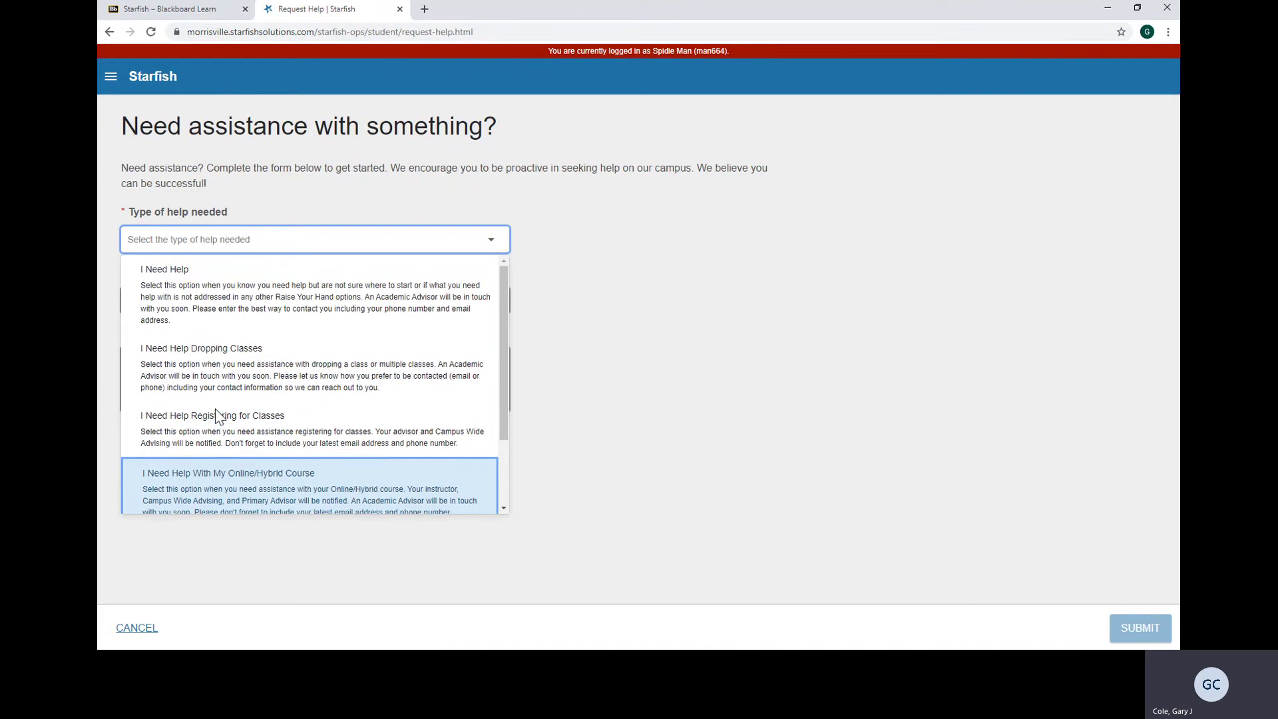
{"action": "left_click", "coordinate": [193, 291]}
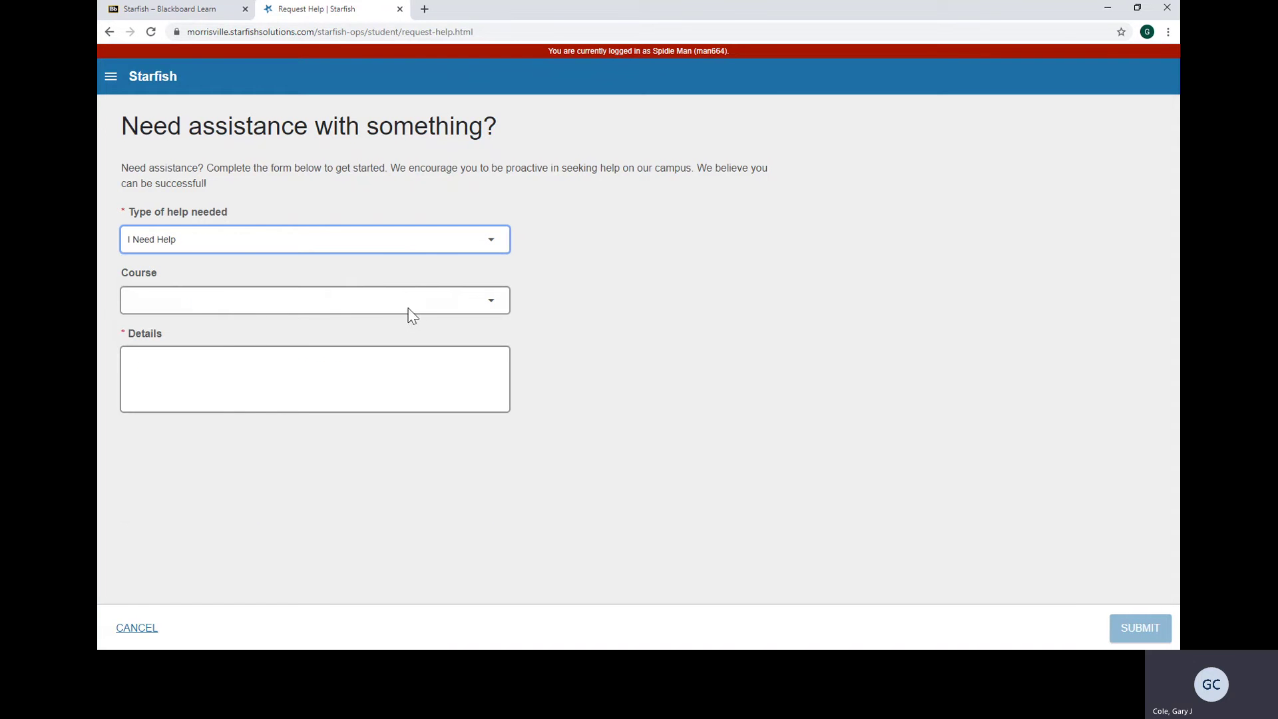
- Leave the course blank, enter the details "I am struggling on exams. I need help with study skills." and submit the help request
{"action": "left_click", "coordinate": [412, 313]}
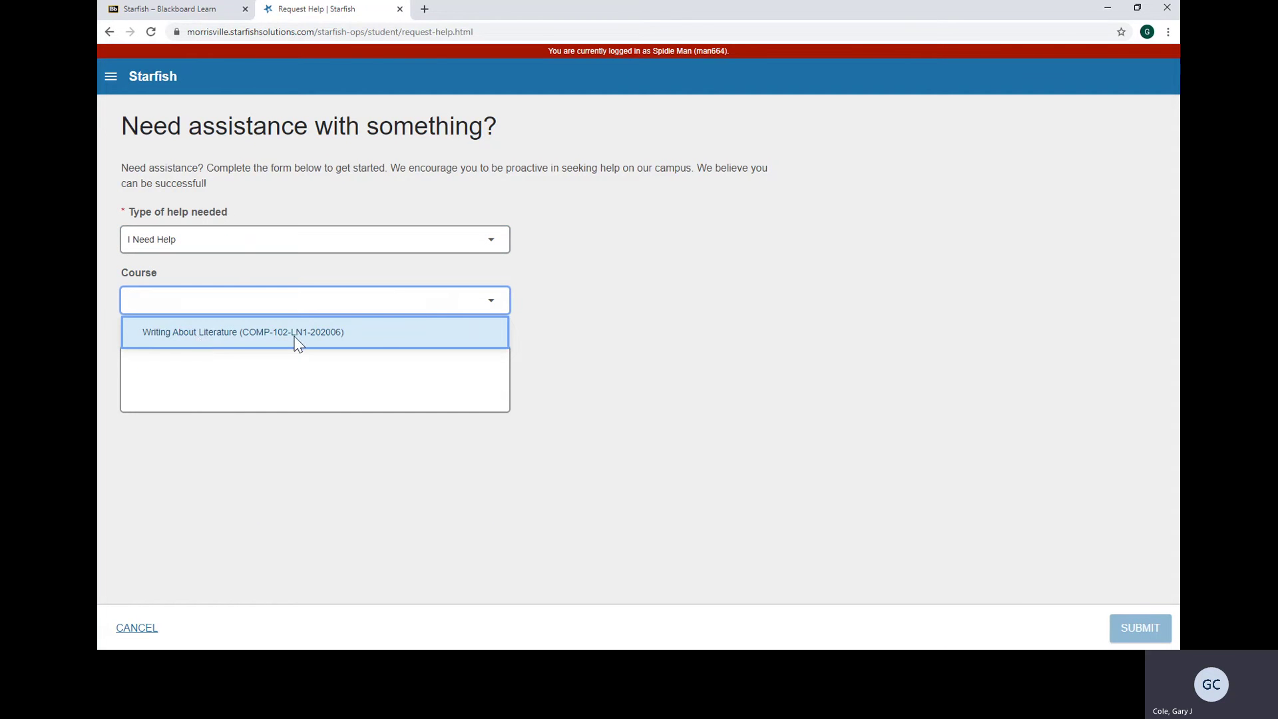
{"action": "left_click", "coordinate": [268, 380]}
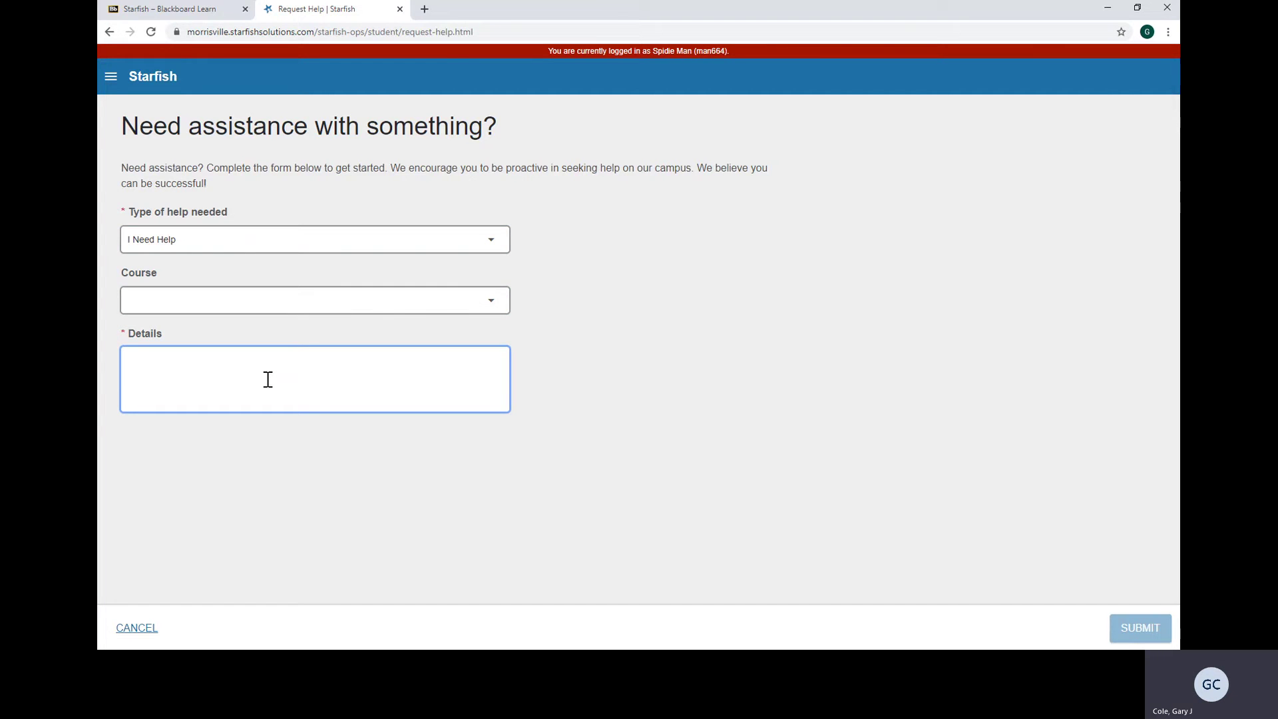
{"action": "type", "text": "I am strugg"}
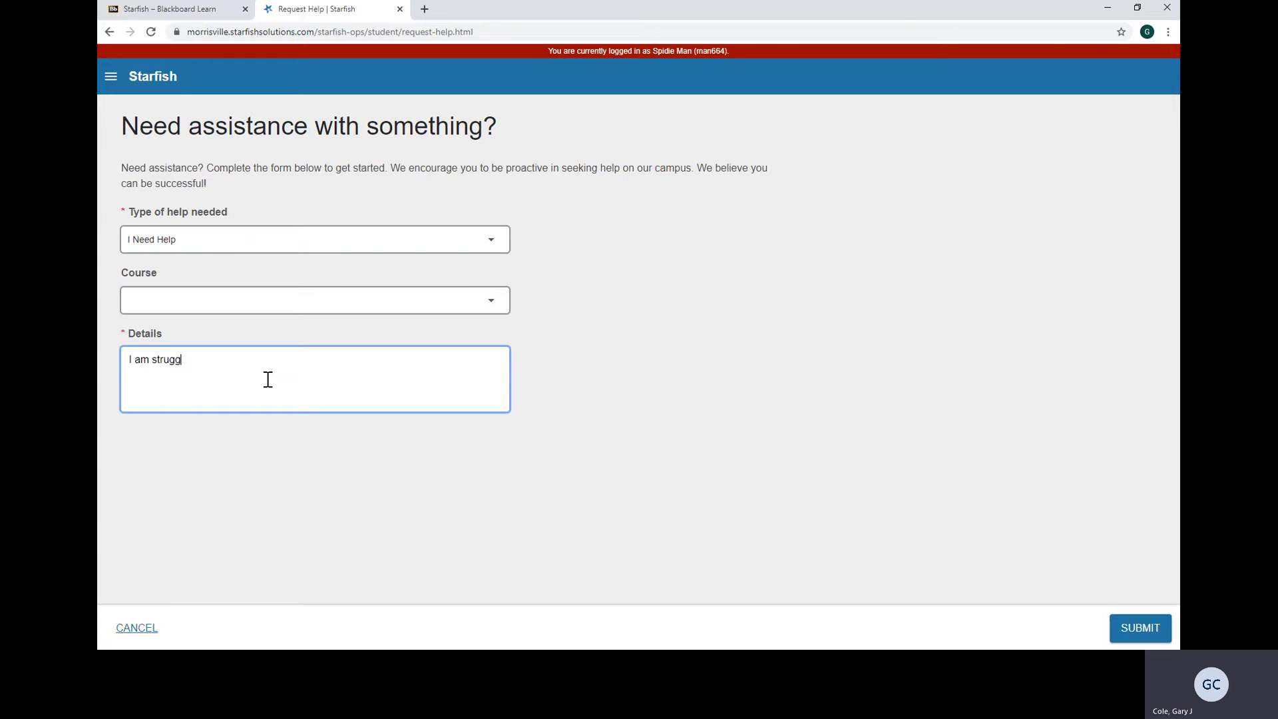
{"action": "type", "text": "ling on exams.  I need help with study skills."}
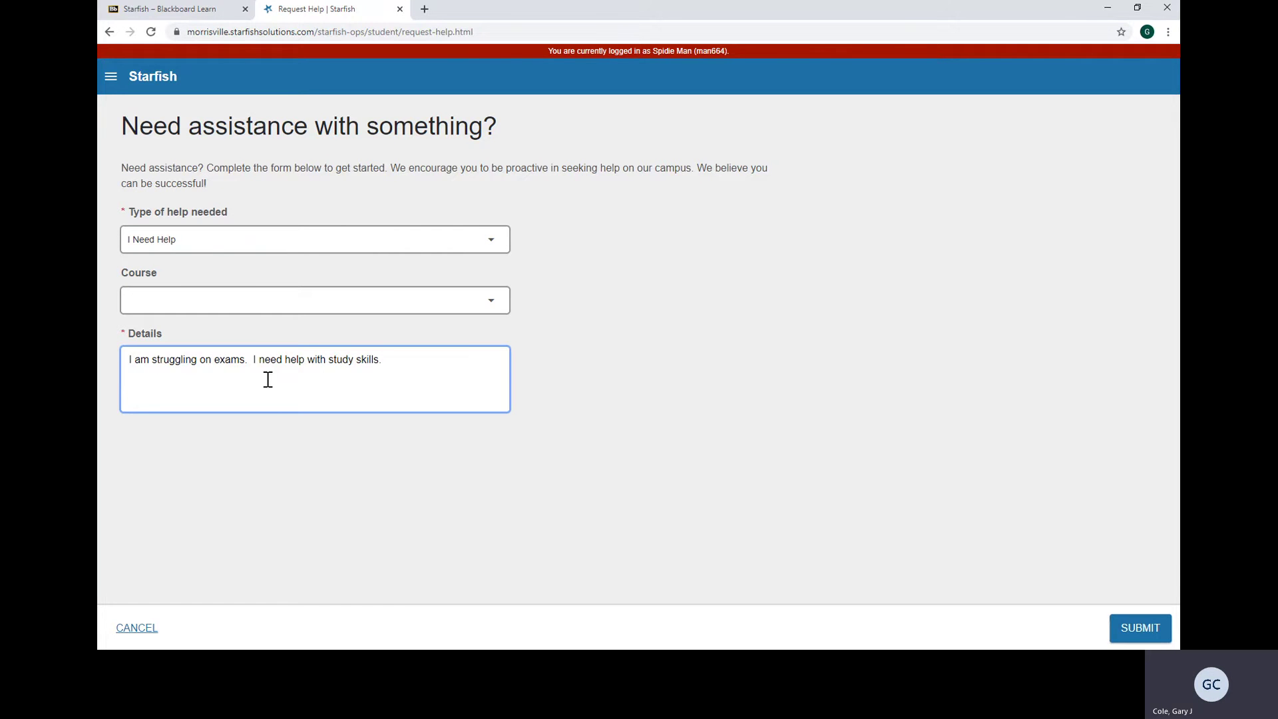
{"action": "left_click", "coordinate": [1133, 623]}
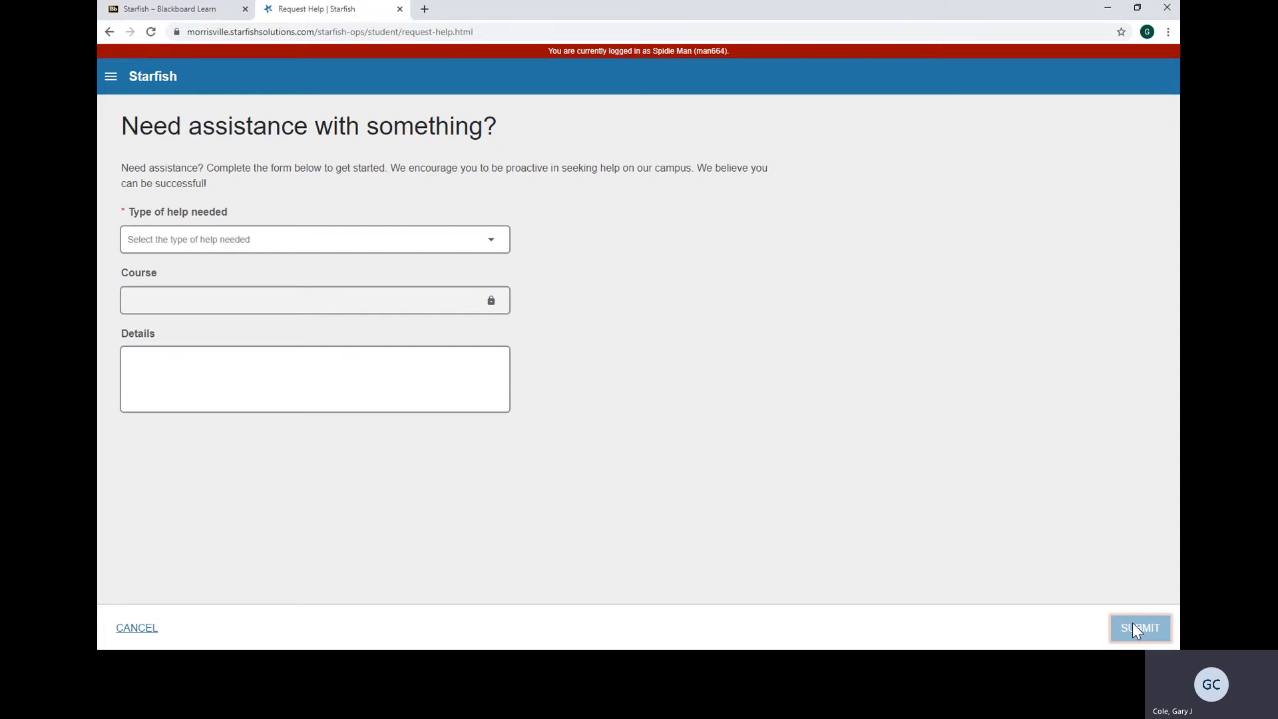
- Show the other services in My Success Network and look through their descriptions, such as Accessibility, Career and Counseling Services
{"action": "left_click", "coordinate": [109, 80]}
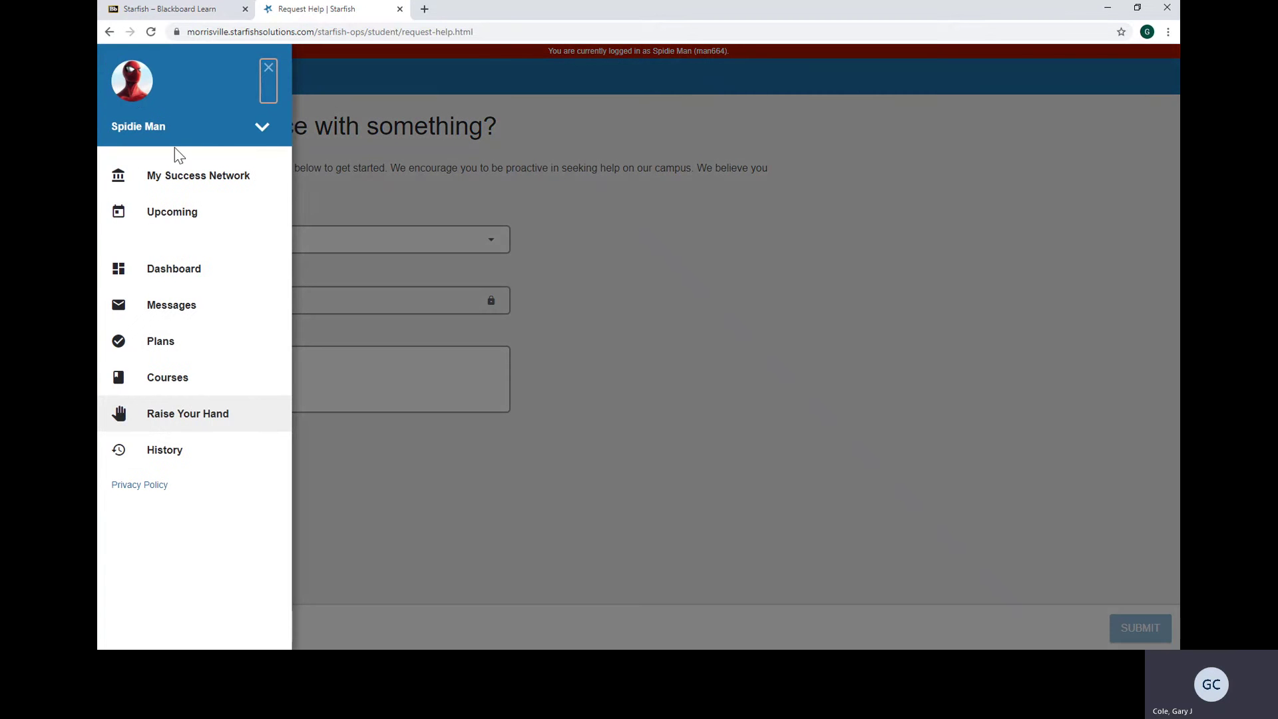
{"action": "left_click", "coordinate": [183, 181]}
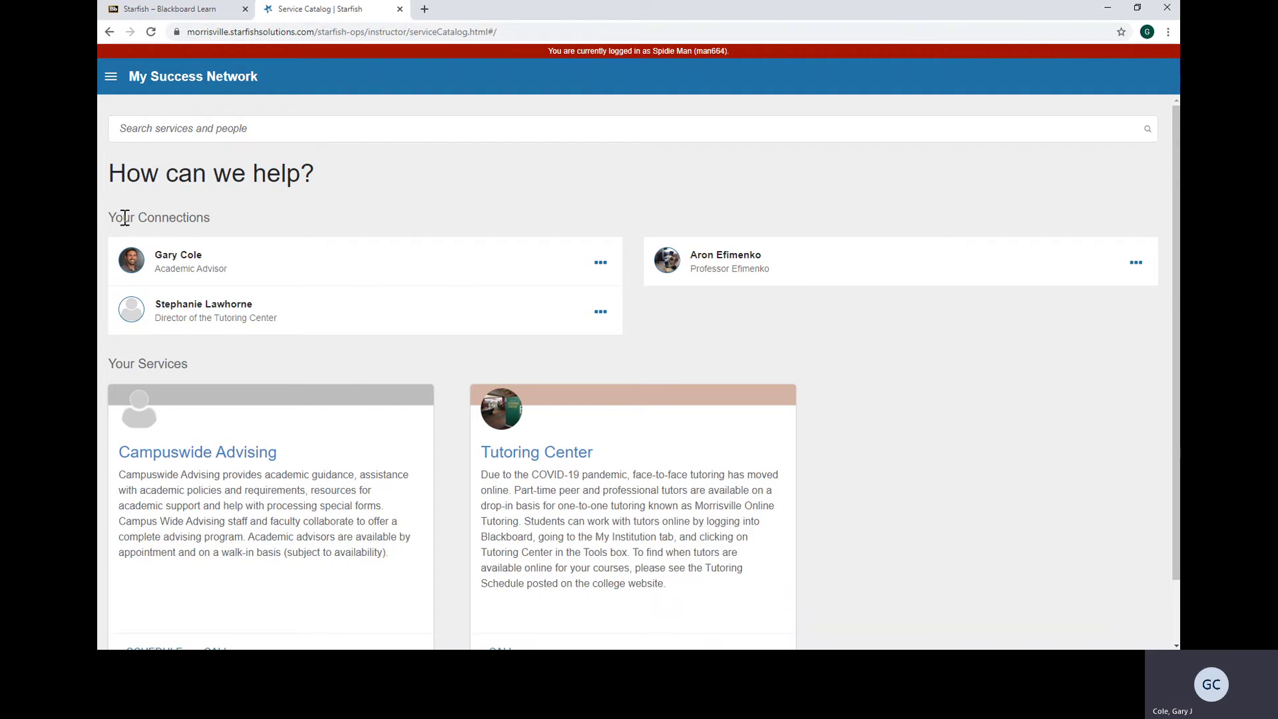
{"action": "scroll", "coordinate": [430, 398], "scroll_direction": "down", "scroll_amount": 1}
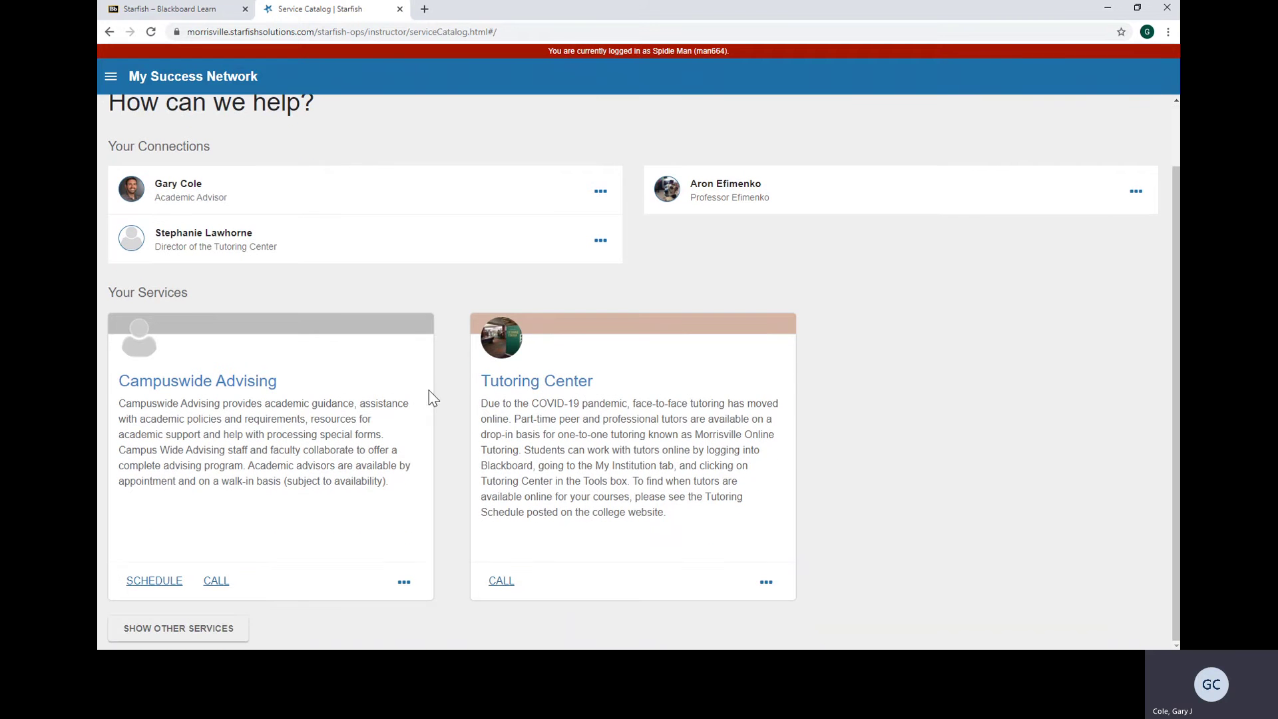
{"action": "left_click", "coordinate": [201, 637]}
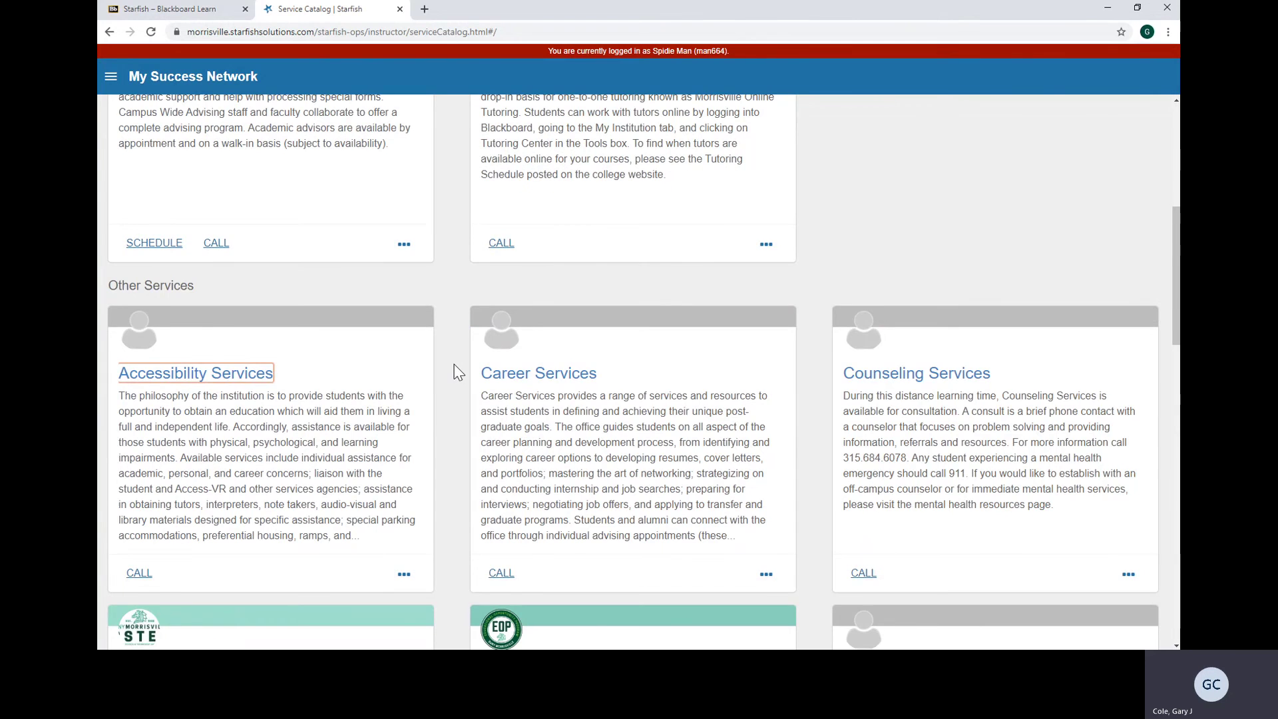
{"action": "scroll", "coordinate": [459, 371], "scroll_direction": "down", "scroll_amount": 3}
{"action": "scroll", "coordinate": [459, 371], "scroll_direction": "down", "scroll_amount": 10}
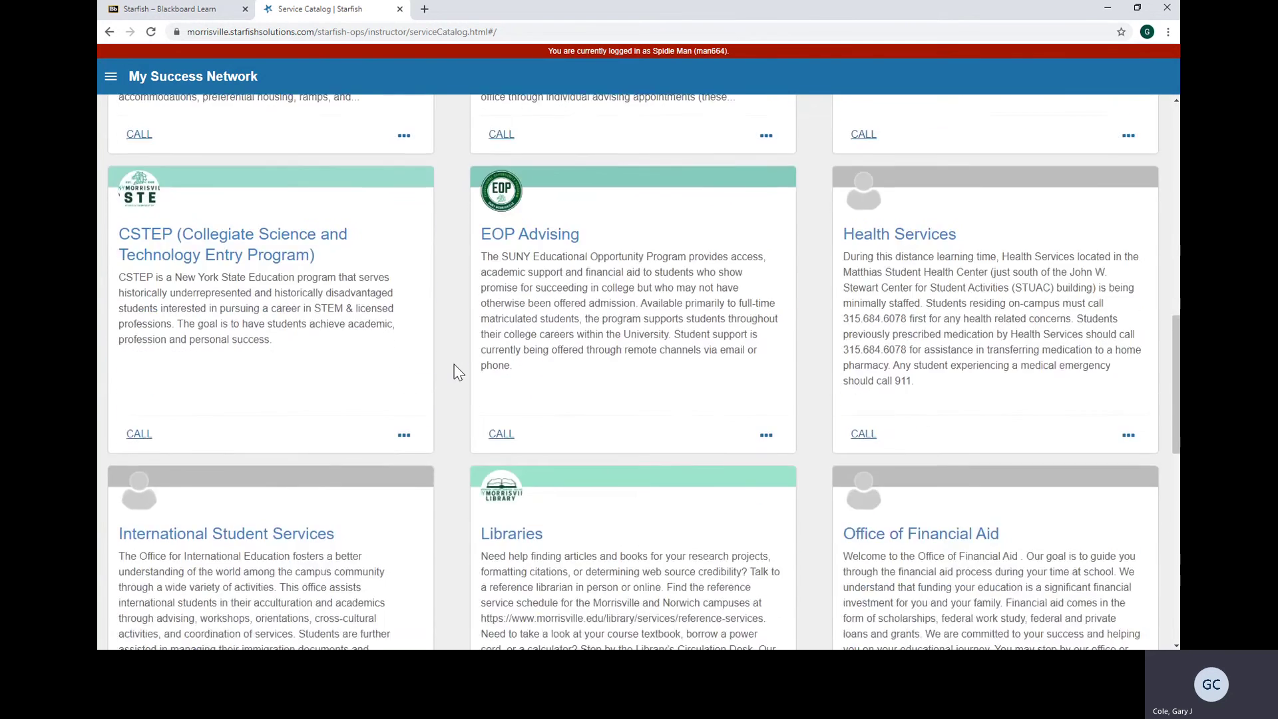
{"action": "scroll", "coordinate": [458, 374], "scroll_direction": "up", "scroll_amount": 5}
{"action": "scroll", "coordinate": [456, 374], "scroll_direction": "up", "scroll_amount": 12}
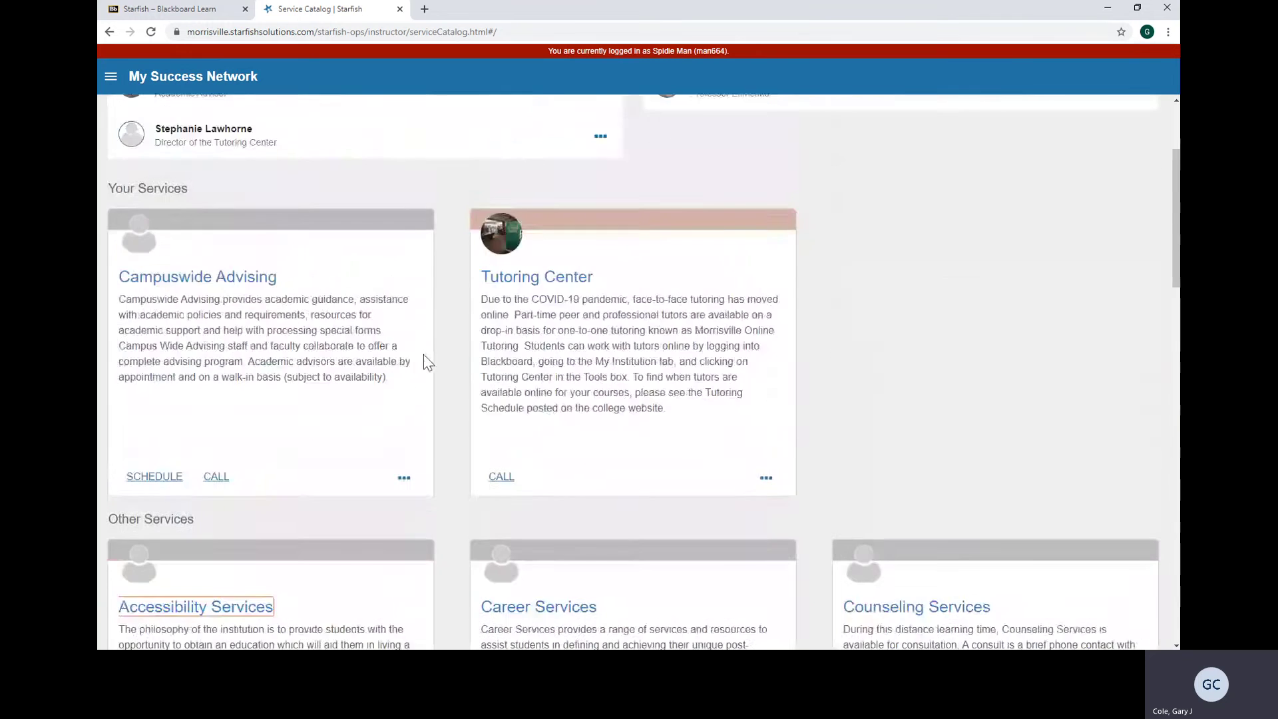
{"action": "scroll", "coordinate": [429, 360], "scroll_direction": "down", "scroll_amount": 4}
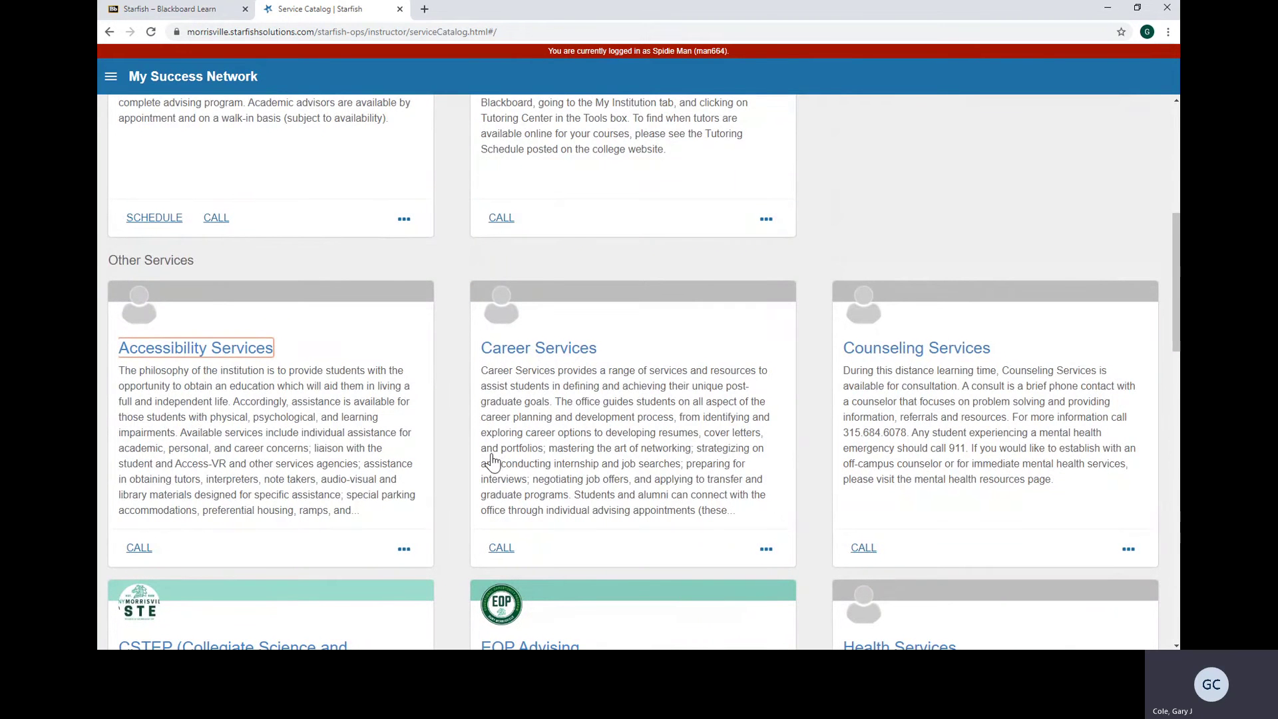
{"action": "scroll", "coordinate": [470, 422], "scroll_direction": "down", "scroll_amount": 8}
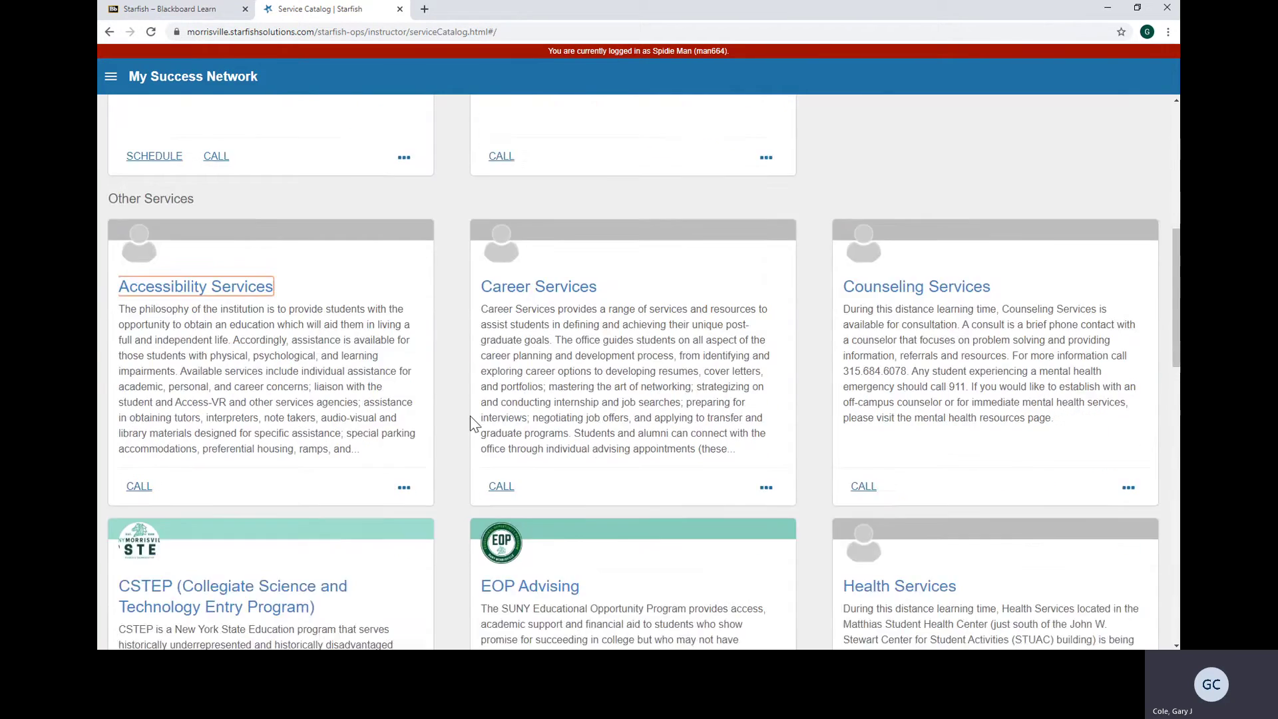
- Look through the remaining campus services, such as Health Services, Libraries and Office of Financial Aid, and return to the connections list
{"action": "scroll", "coordinate": [471, 422], "scroll_direction": "down", "scroll_amount": 1}
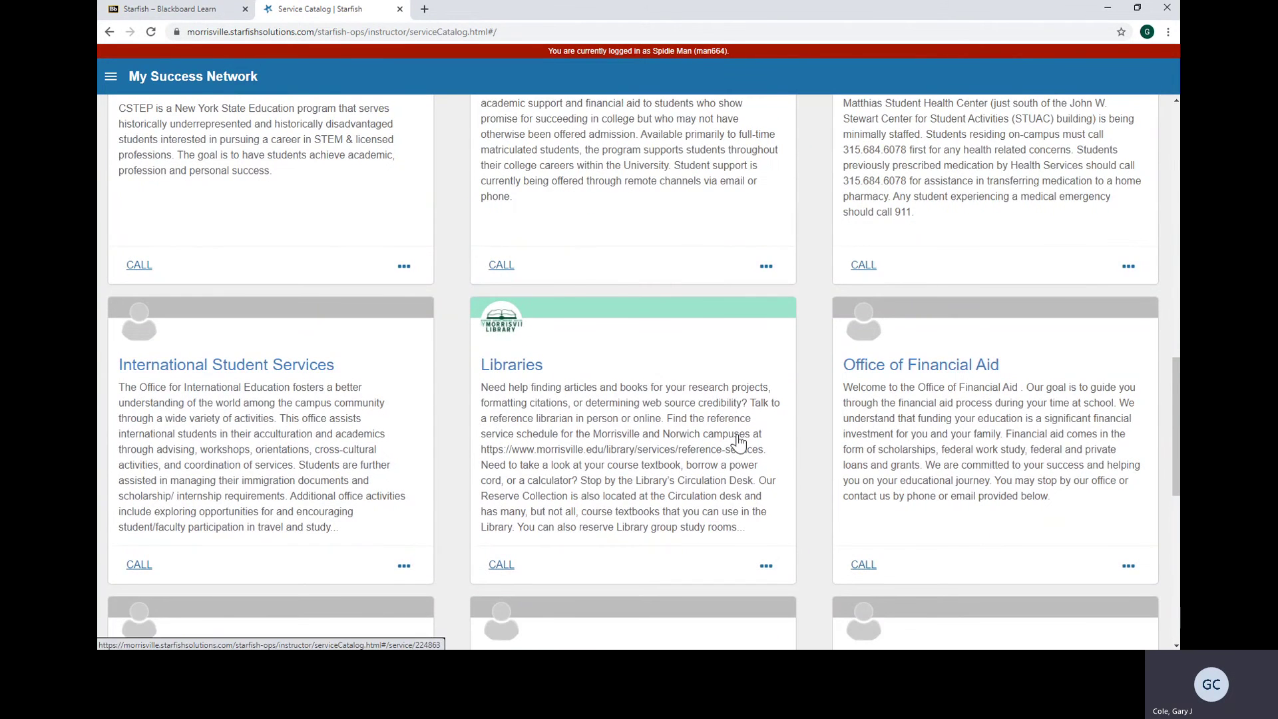
{"action": "scroll", "coordinate": [712, 432], "scroll_direction": "down", "scroll_amount": 3}
{"action": "scroll", "coordinate": [459, 450], "scroll_direction": "up", "scroll_amount": 5}
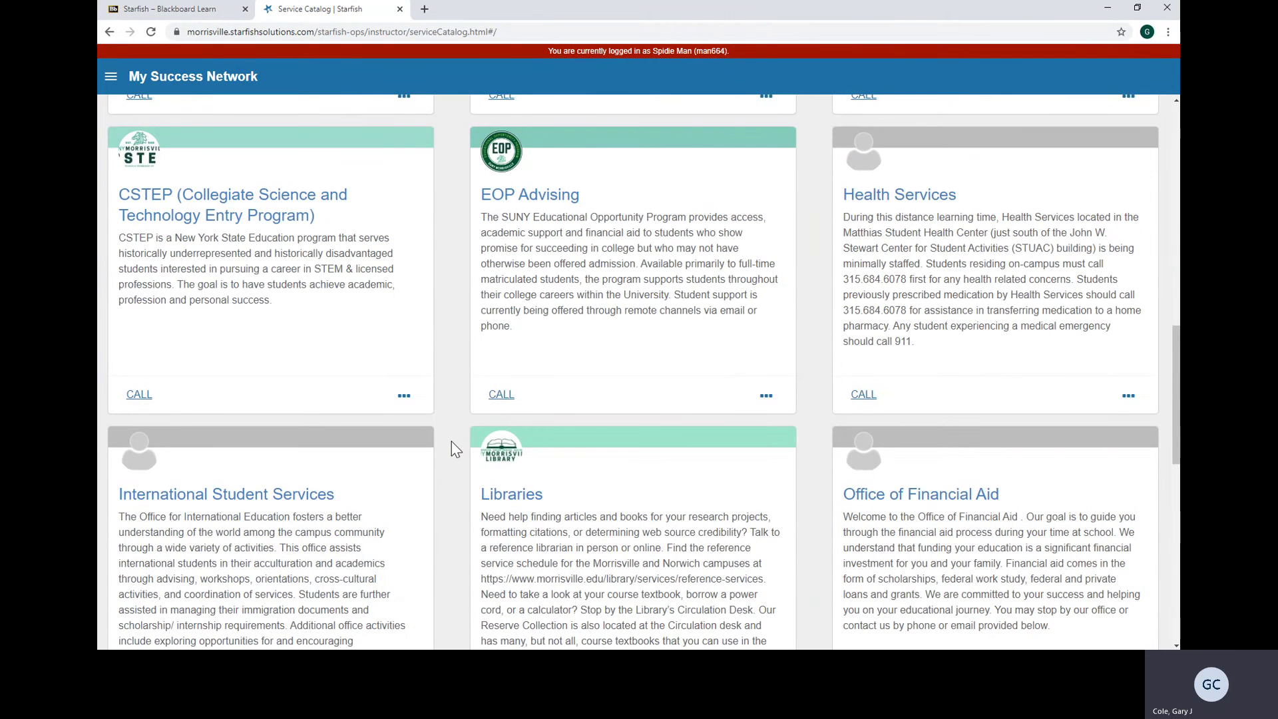
{"action": "scroll", "coordinate": [454, 449], "scroll_direction": "up", "scroll_amount": 3}
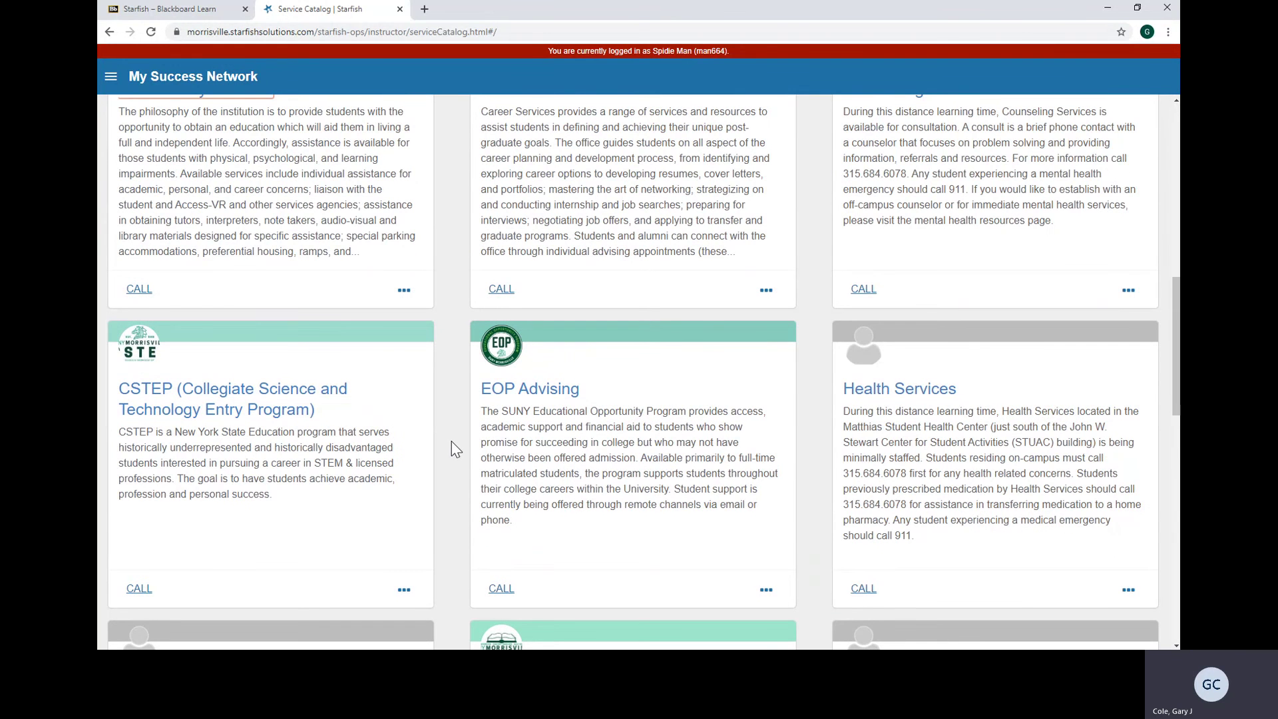
{"action": "scroll", "coordinate": [454, 449], "scroll_direction": "up", "scroll_amount": 7}
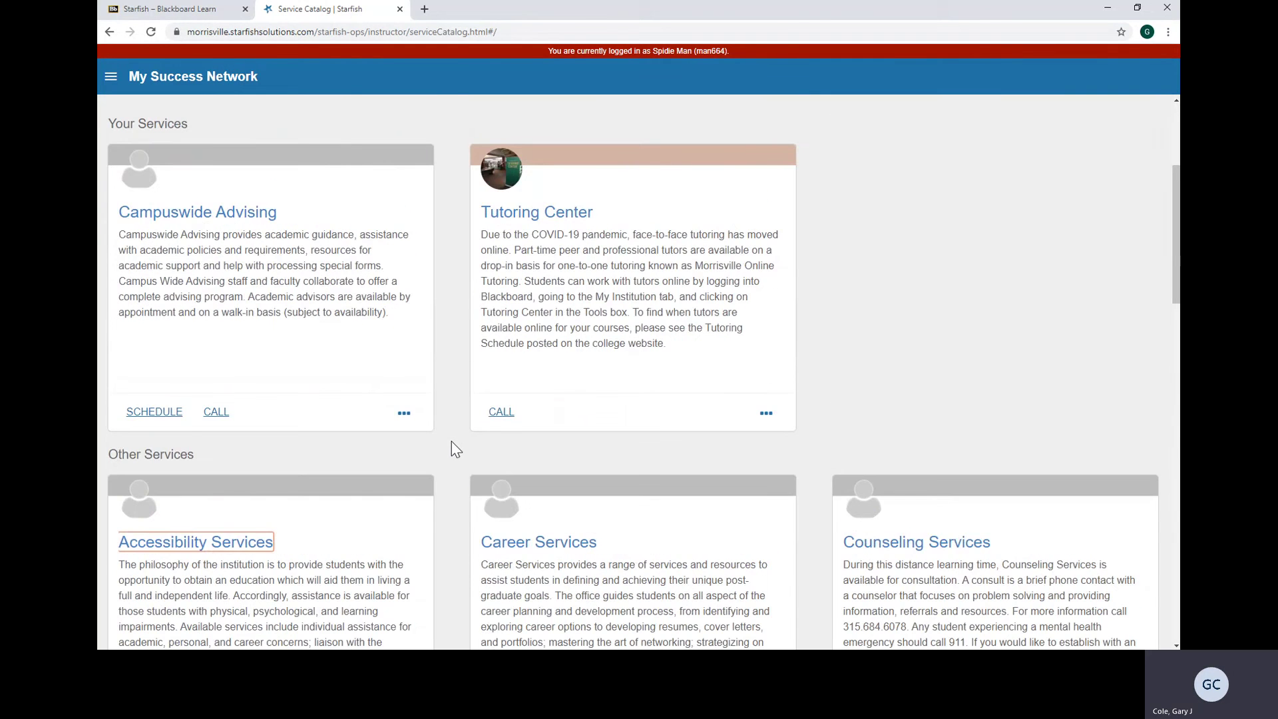
{"action": "scroll", "coordinate": [454, 449], "scroll_direction": "up", "scroll_amount": 4}
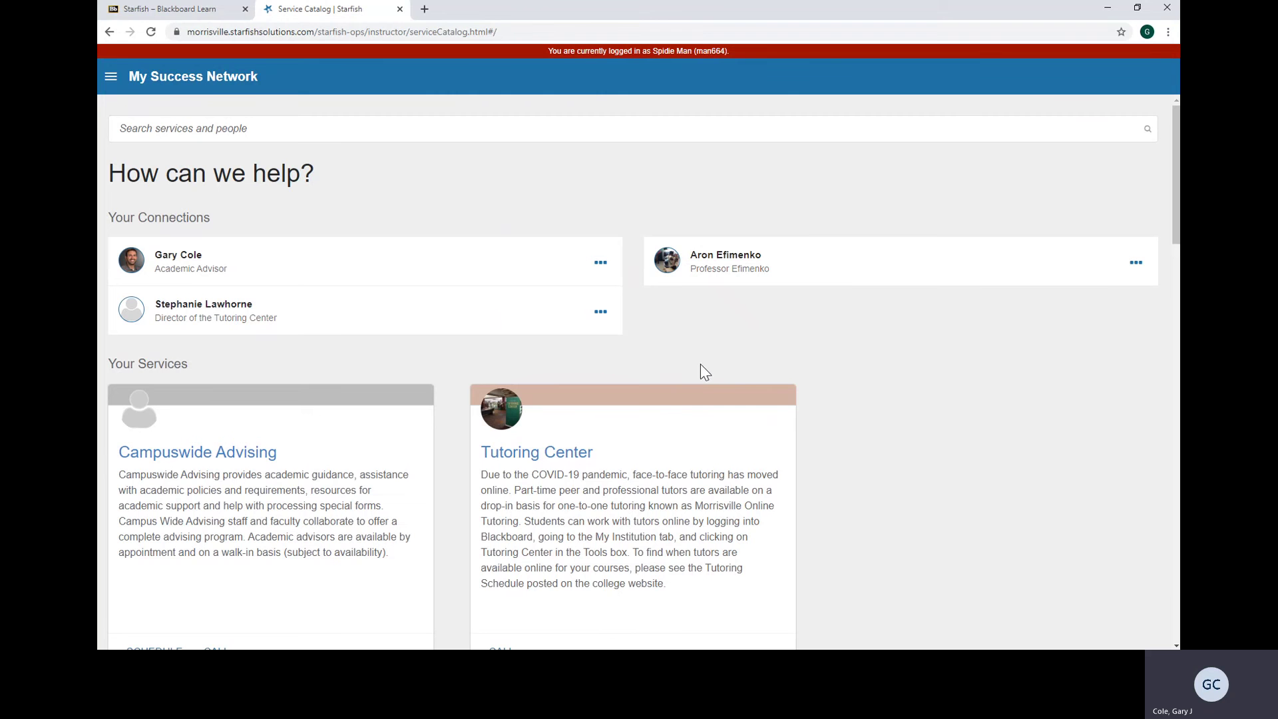
- Check the professor's contact options under Your Connections and open the Courses page
{"action": "left_click", "coordinate": [1136, 265]}
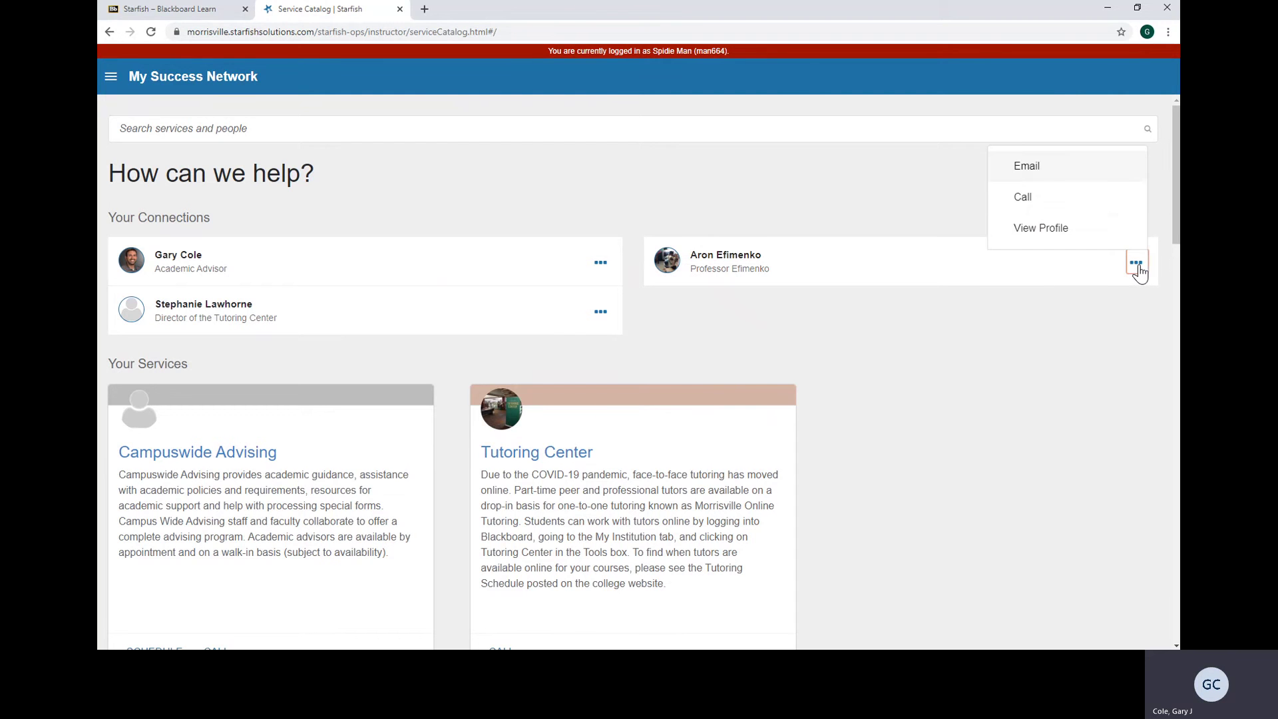
{"action": "left_click", "coordinate": [751, 169]}
{"action": "left_click", "coordinate": [110, 77]}
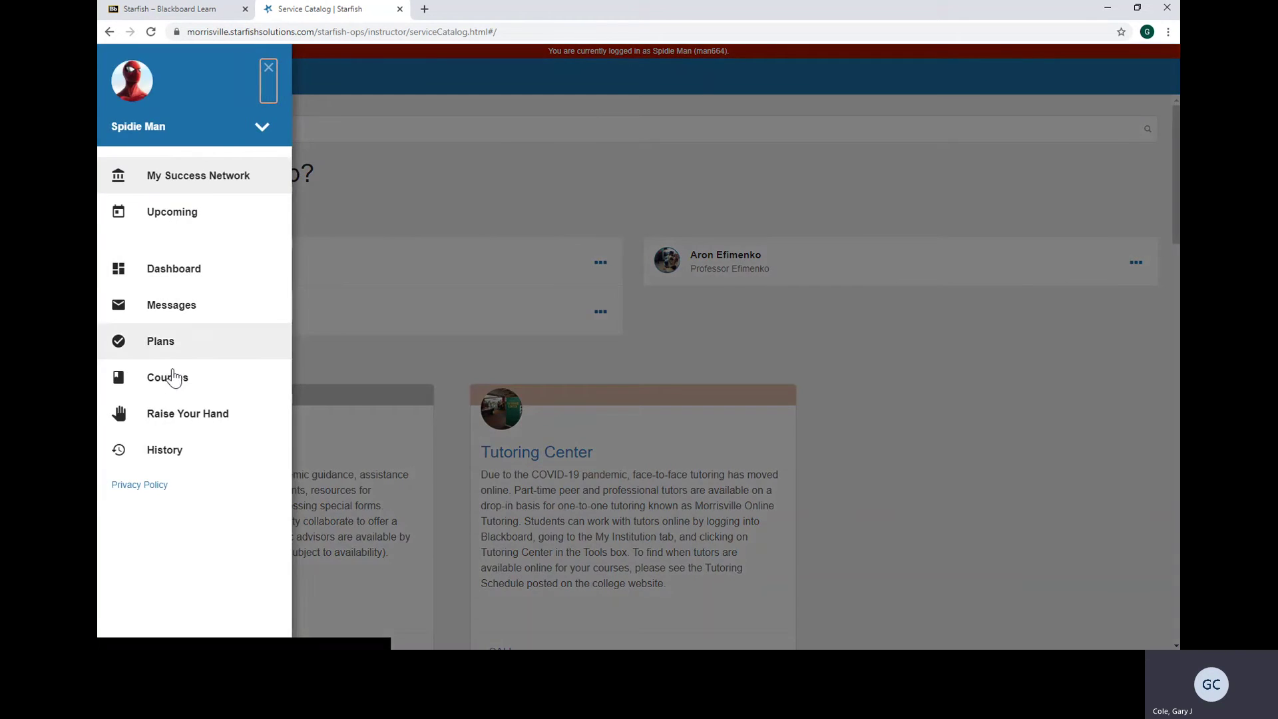
{"action": "left_click", "coordinate": [170, 378]}
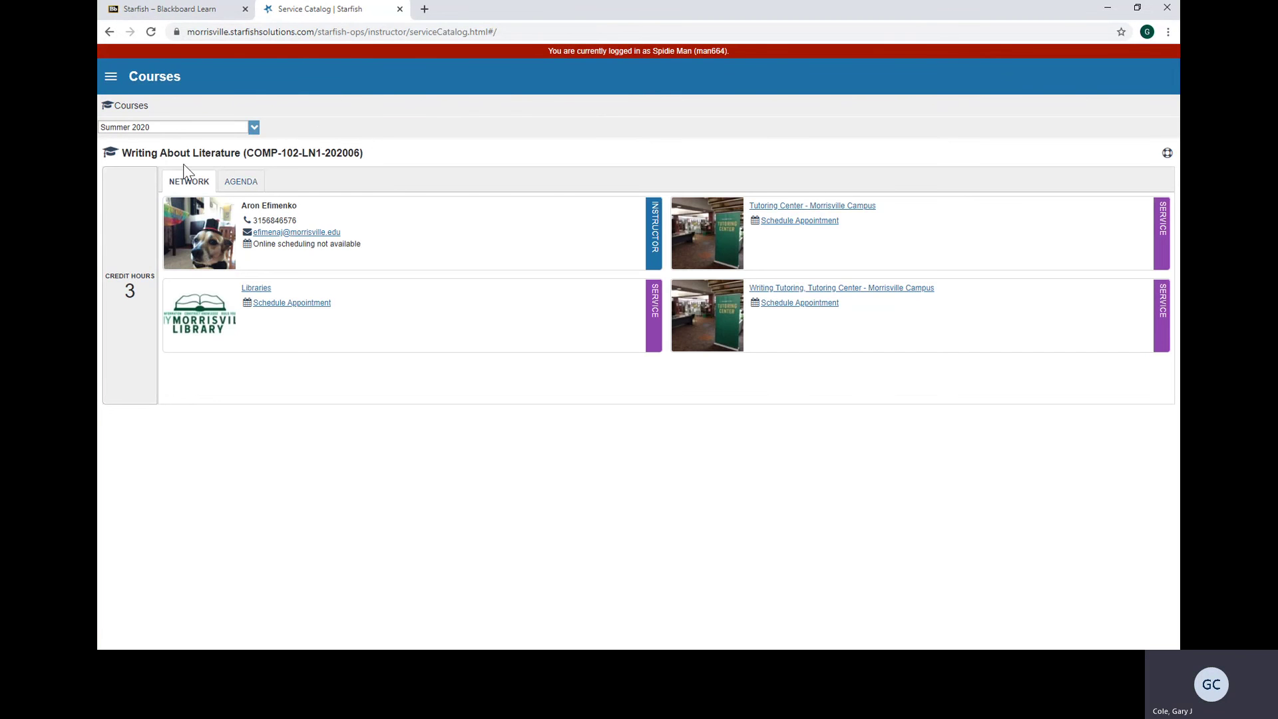
- Open the Raise Your Hand form, and return to Courses to examine the appointment options for the course's tutoring services
{"action": "left_click", "coordinate": [110, 76]}
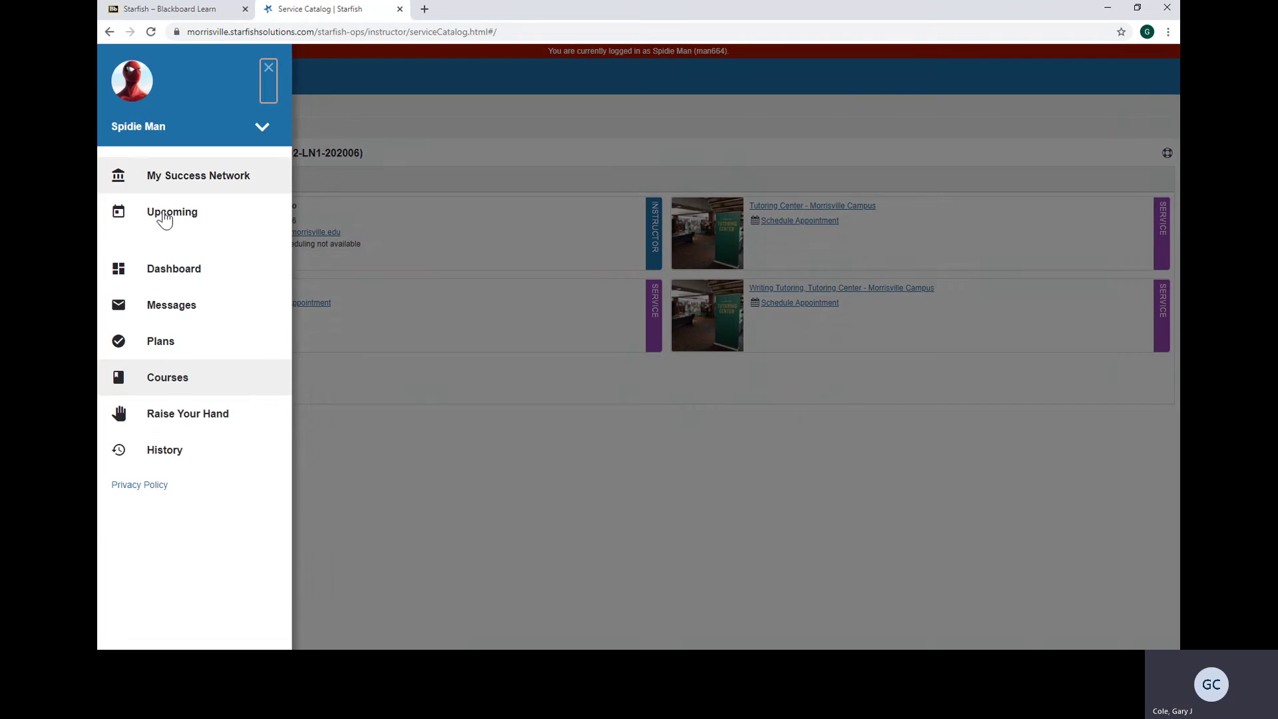
{"action": "left_click", "coordinate": [190, 415]}
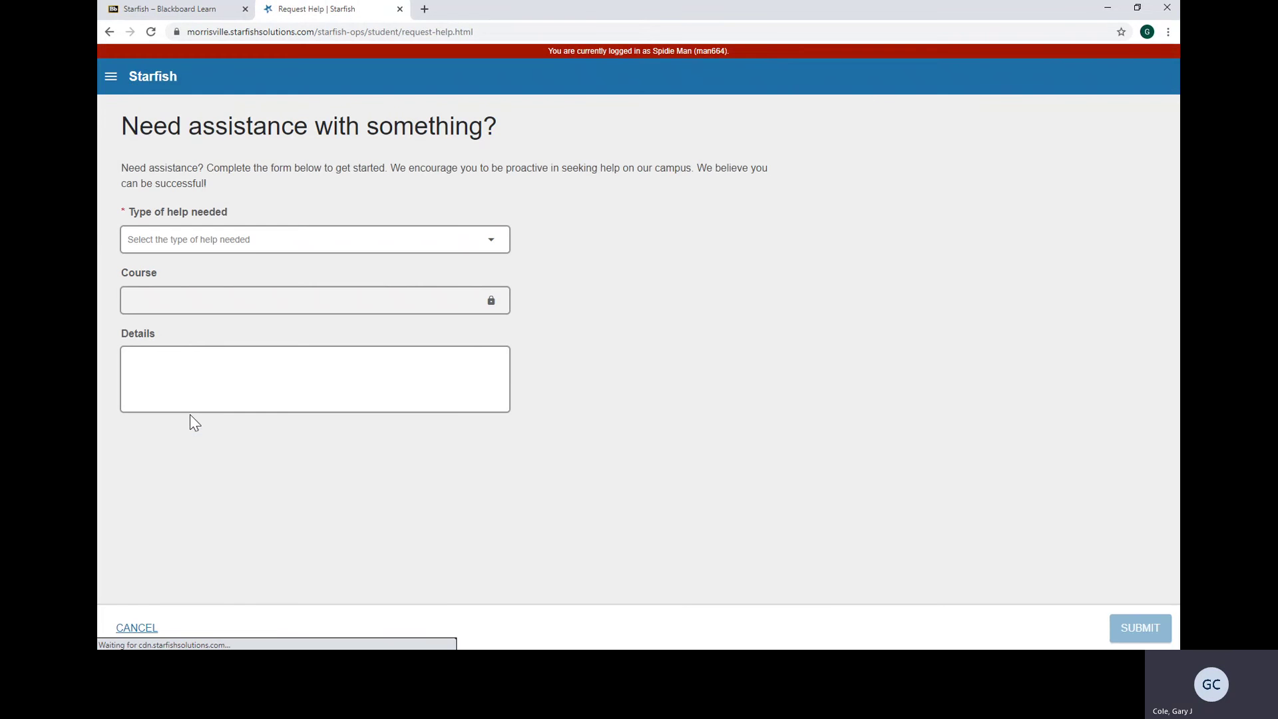
{"action": "left_click", "coordinate": [111, 78]}
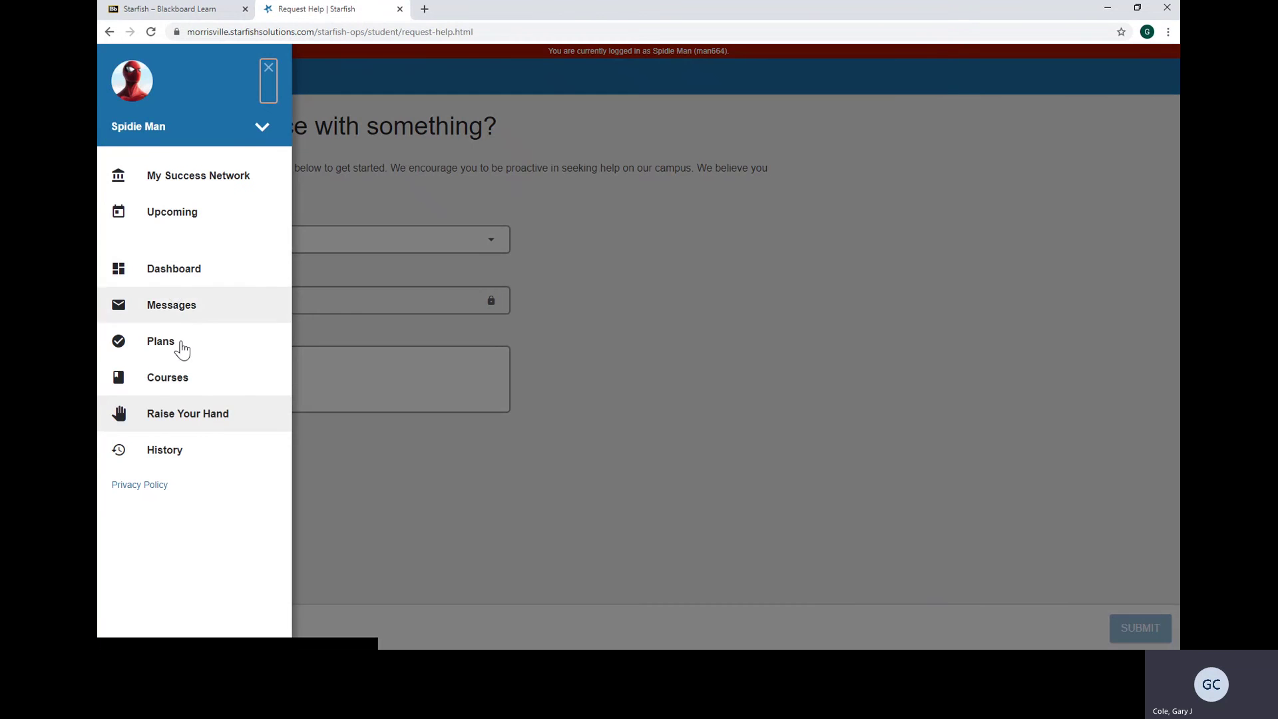
{"action": "left_click", "coordinate": [183, 381]}
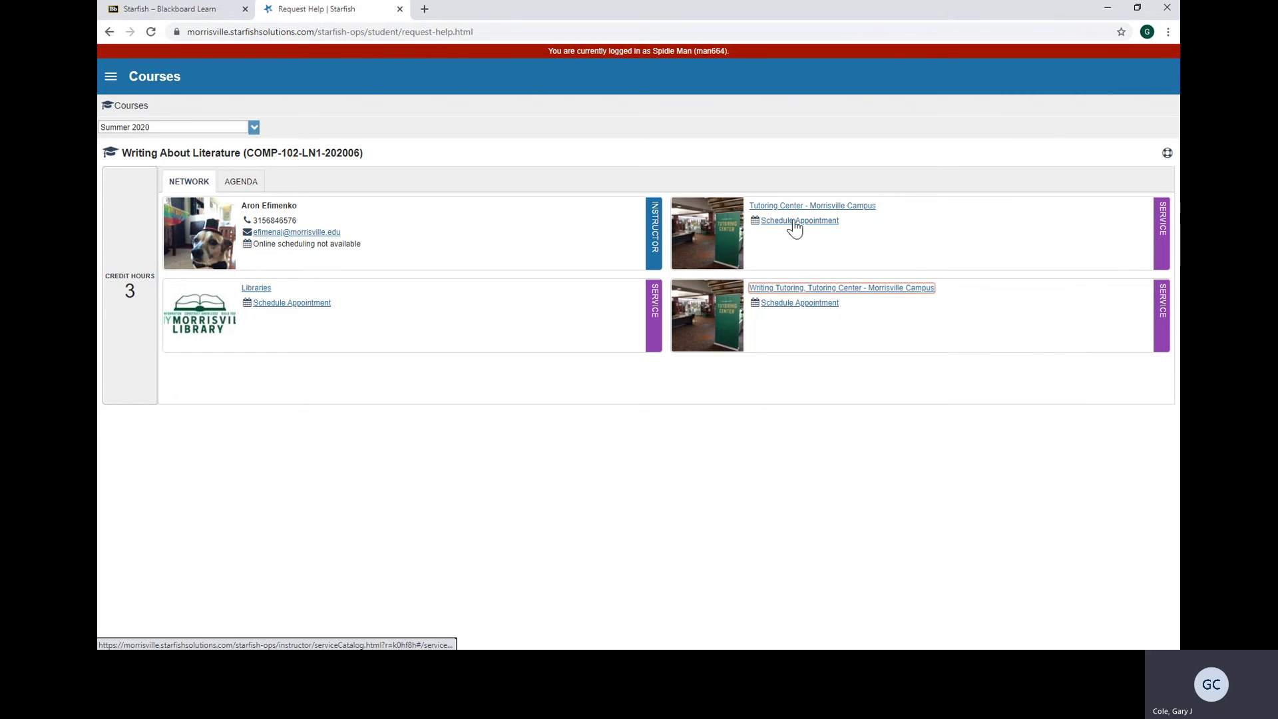
{"action": "left_click", "coordinate": [919, 239]}
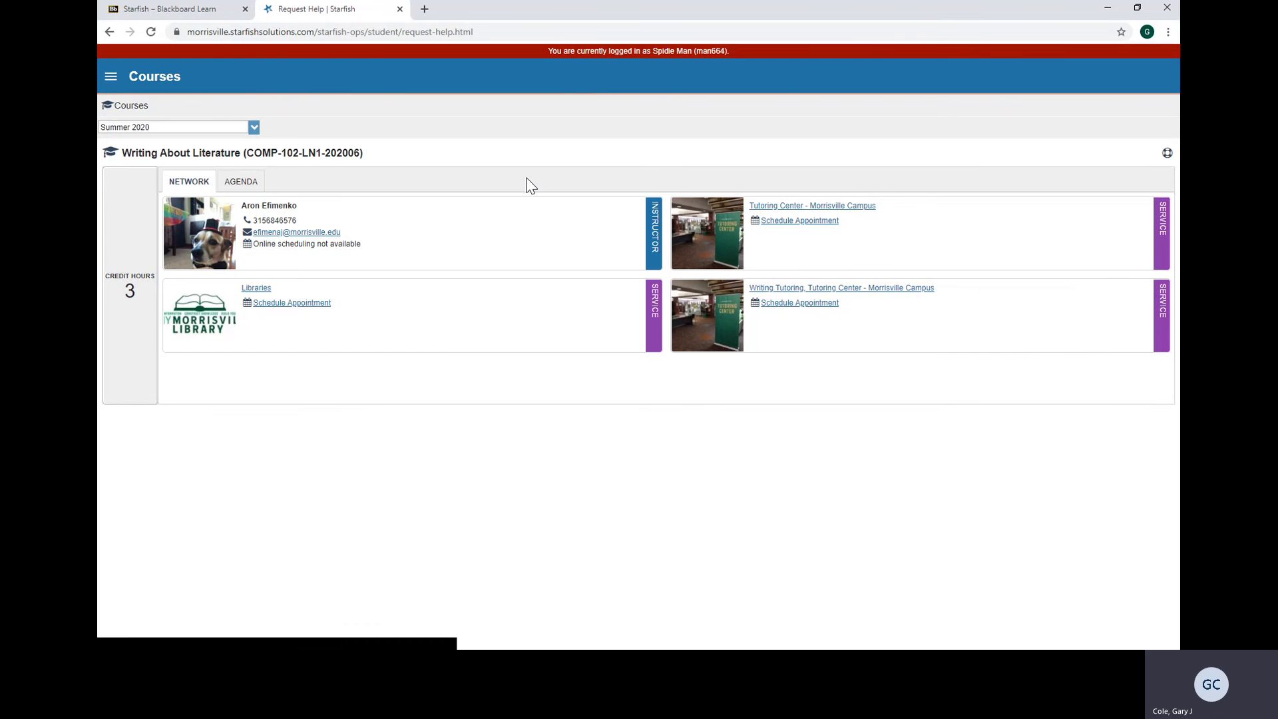
- Check the academic advisor's contact options in My Success Network and return to the Dashboard
{"action": "left_click", "coordinate": [110, 79]}
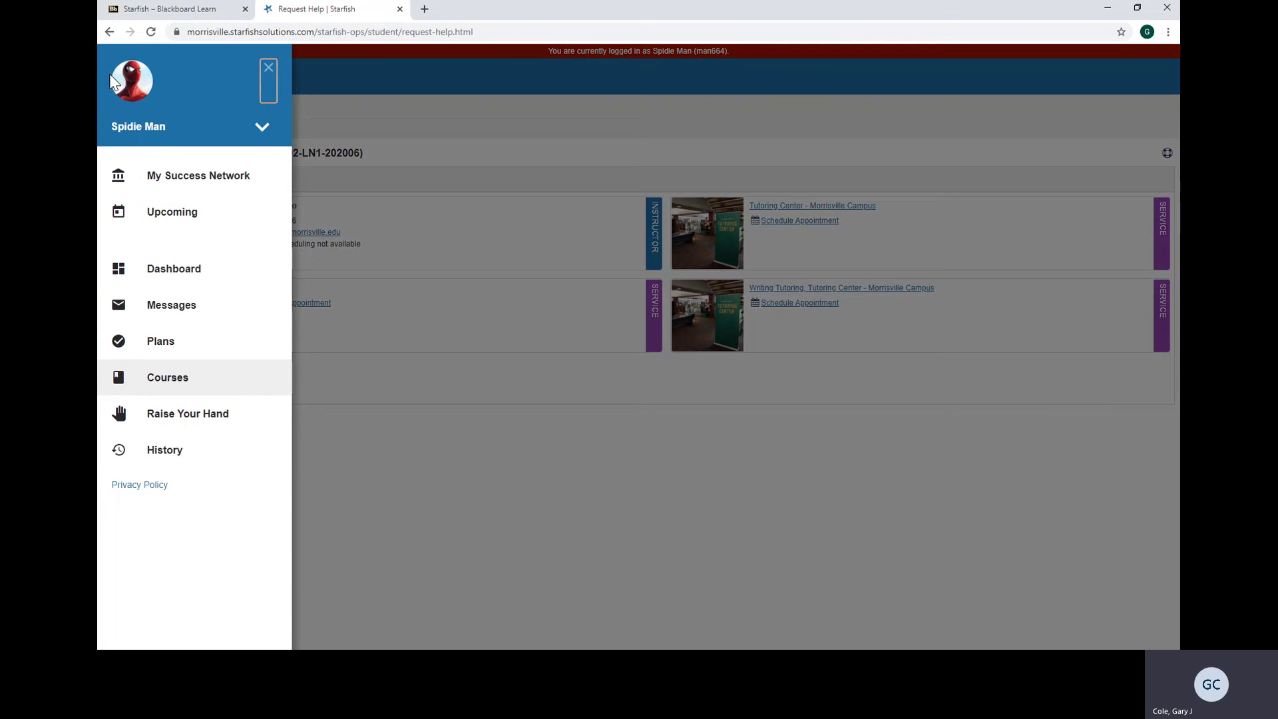
{"action": "left_click", "coordinate": [201, 175]}
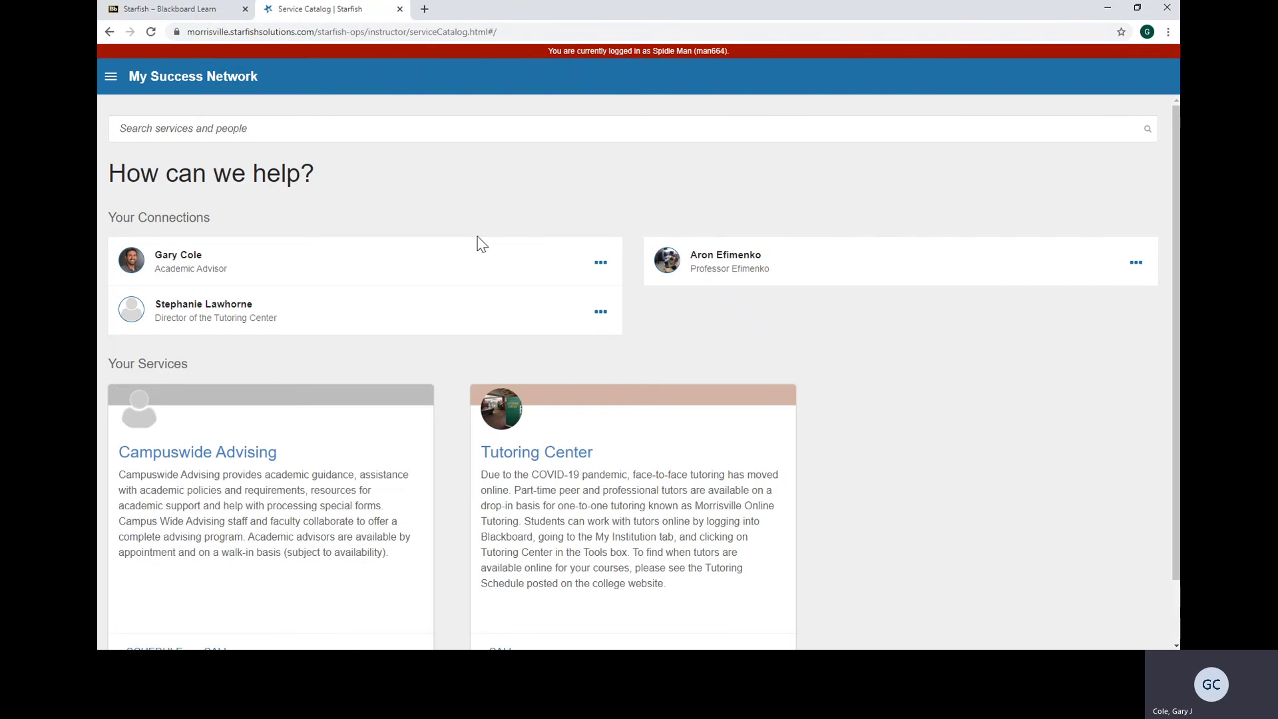
{"action": "left_click", "coordinate": [601, 262]}
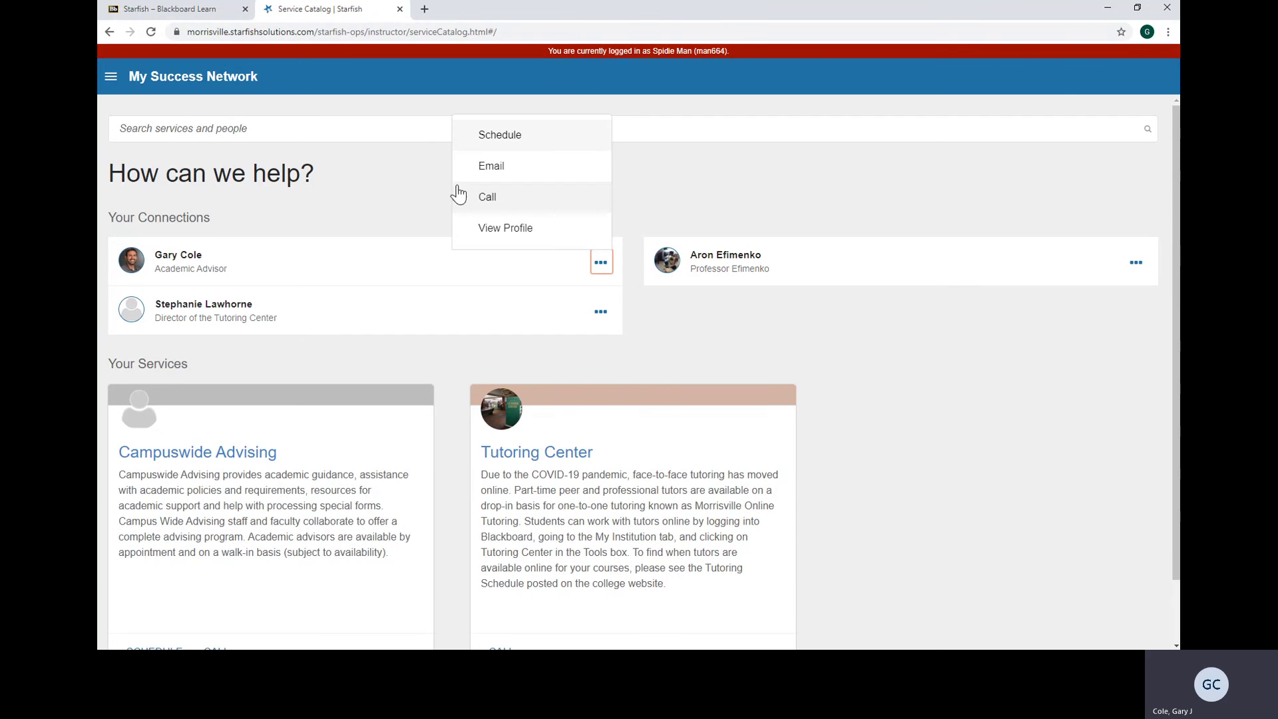
{"action": "left_click", "coordinate": [365, 193]}
{"action": "left_click", "coordinate": [108, 75]}
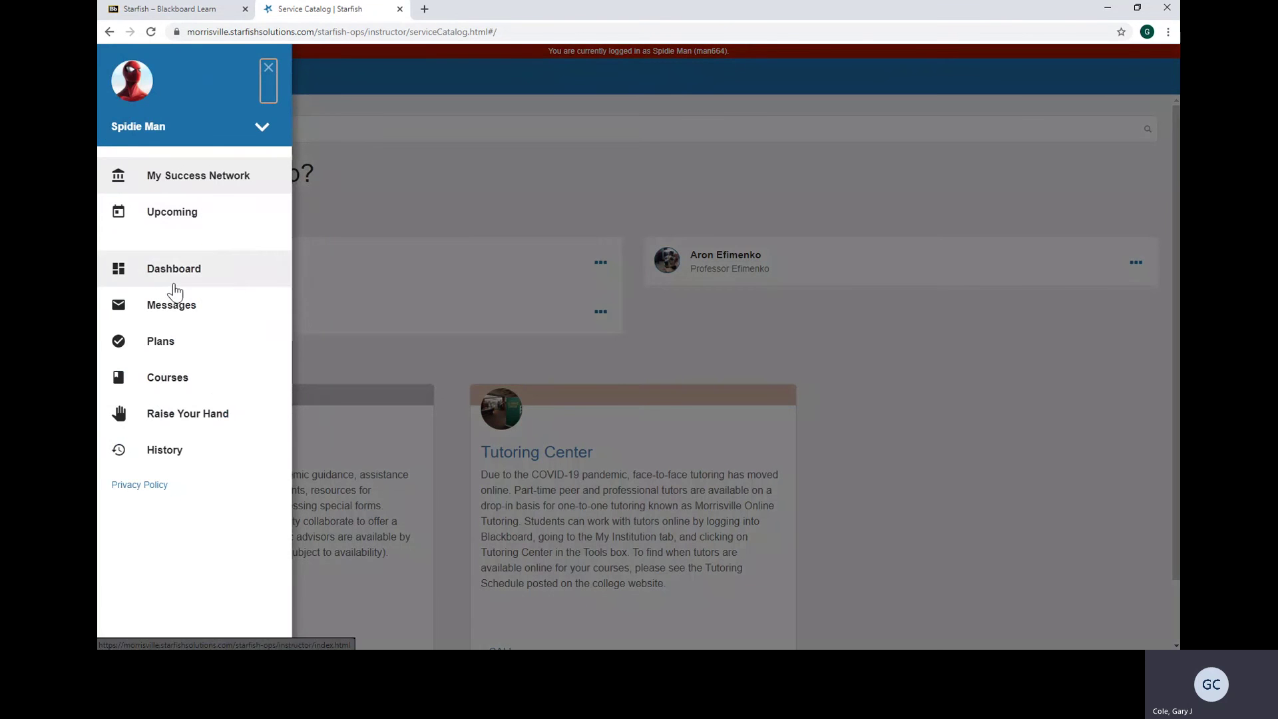
{"action": "left_click", "coordinate": [178, 272]}
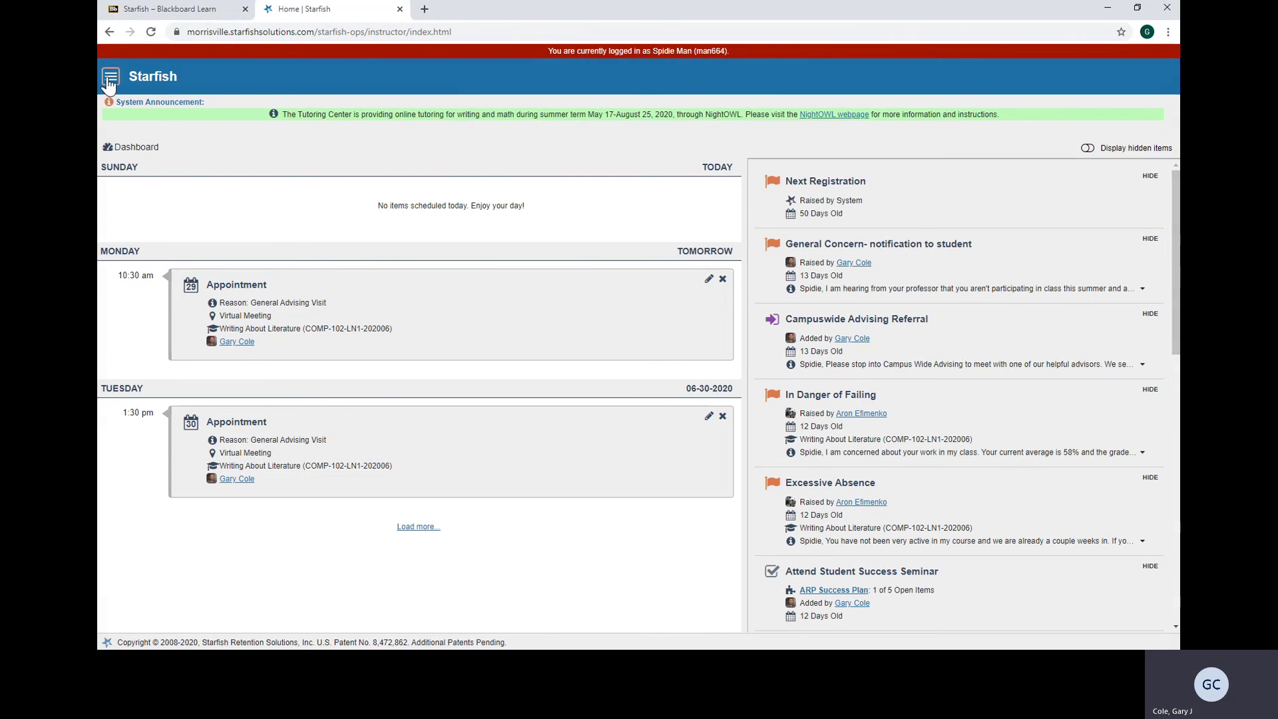
- Browse the past month's messages, read the In Danger of Failing alert for Writing About Literature and close it
{"action": "left_click", "coordinate": [109, 78]}
{"action": "left_click", "coordinate": [173, 314]}
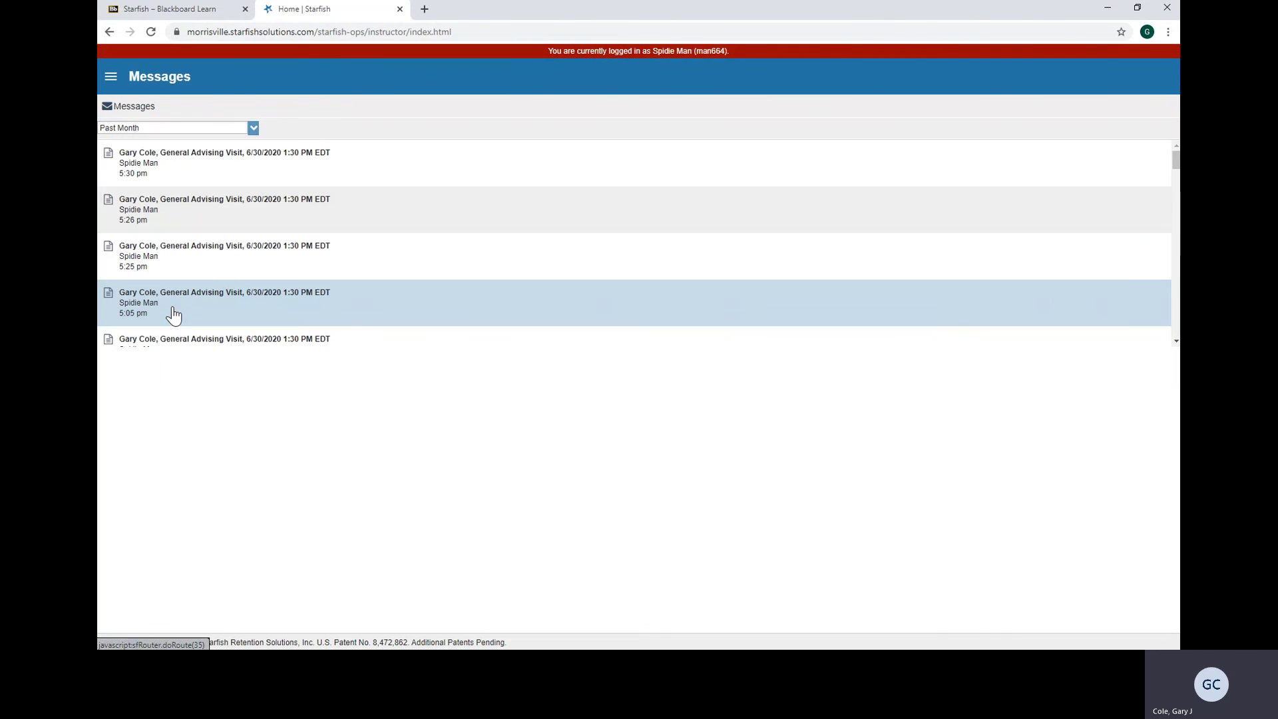
{"action": "scroll", "coordinate": [348, 252], "scroll_direction": "down", "scroll_amount": 10}
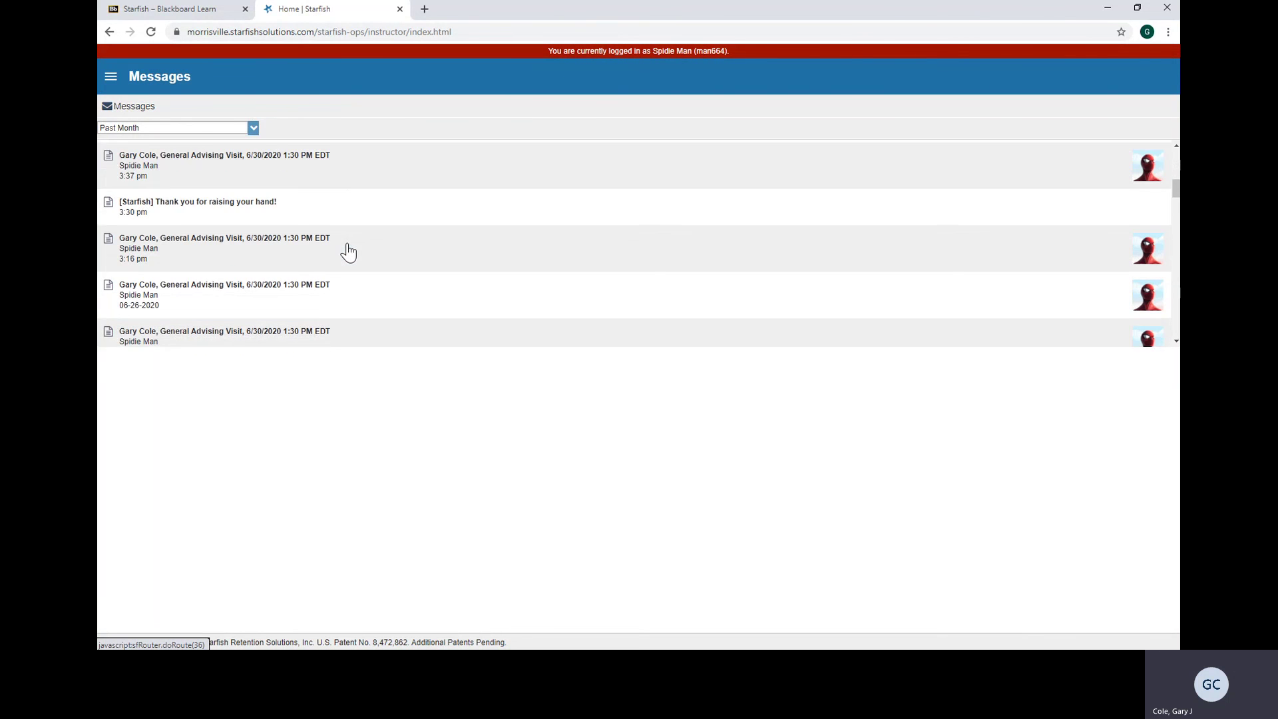
{"action": "scroll", "coordinate": [348, 258], "scroll_direction": "down", "scroll_amount": 5}
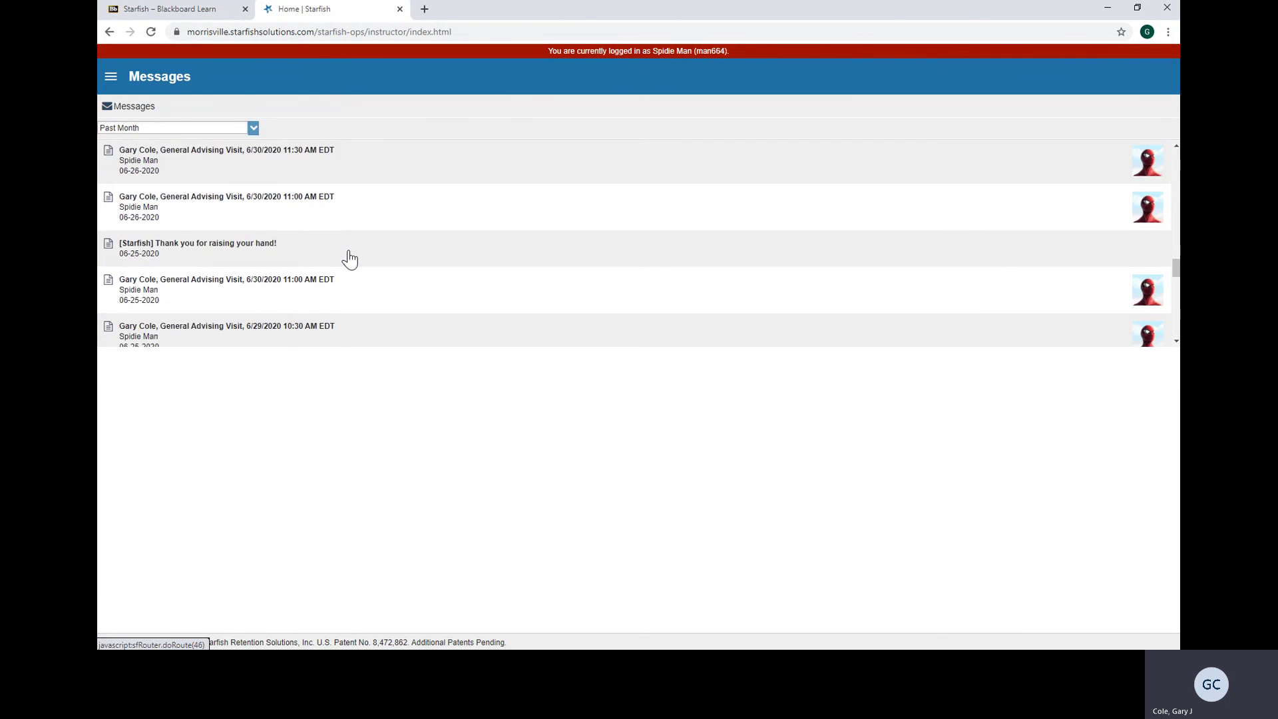
{"action": "scroll", "coordinate": [349, 259], "scroll_direction": "down", "scroll_amount": 10}
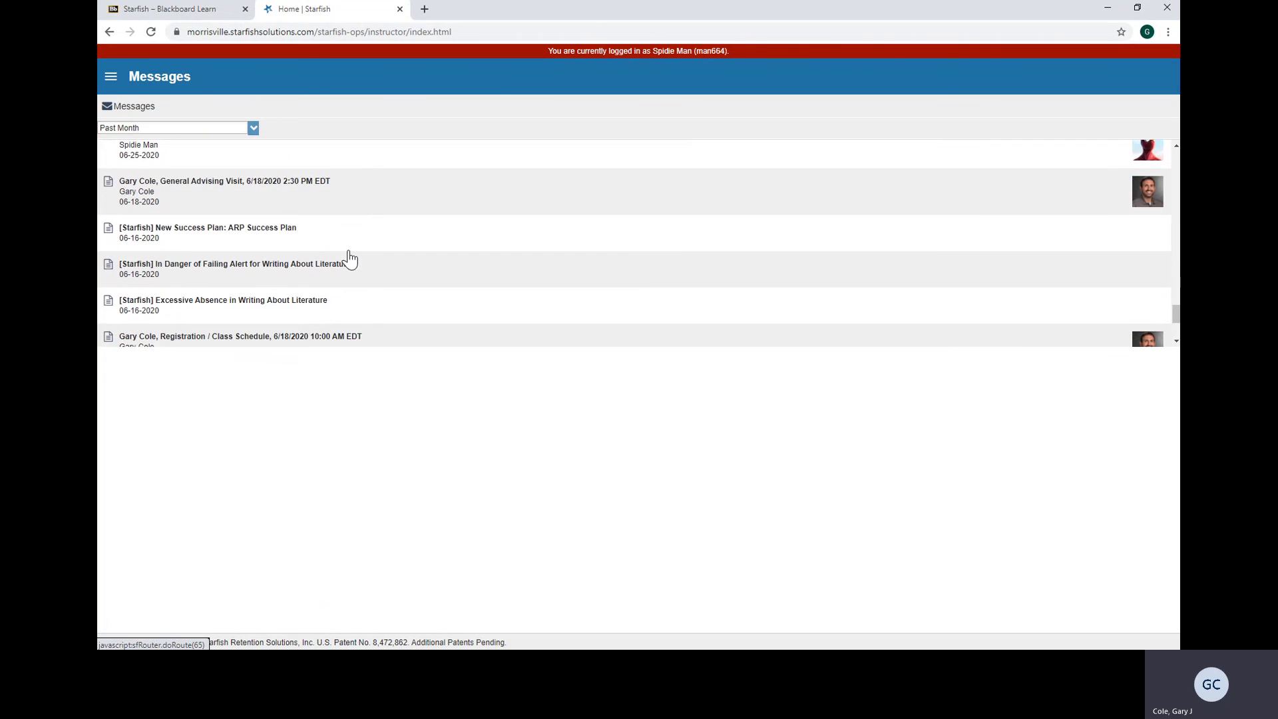
{"action": "left_click", "coordinate": [226, 199]}
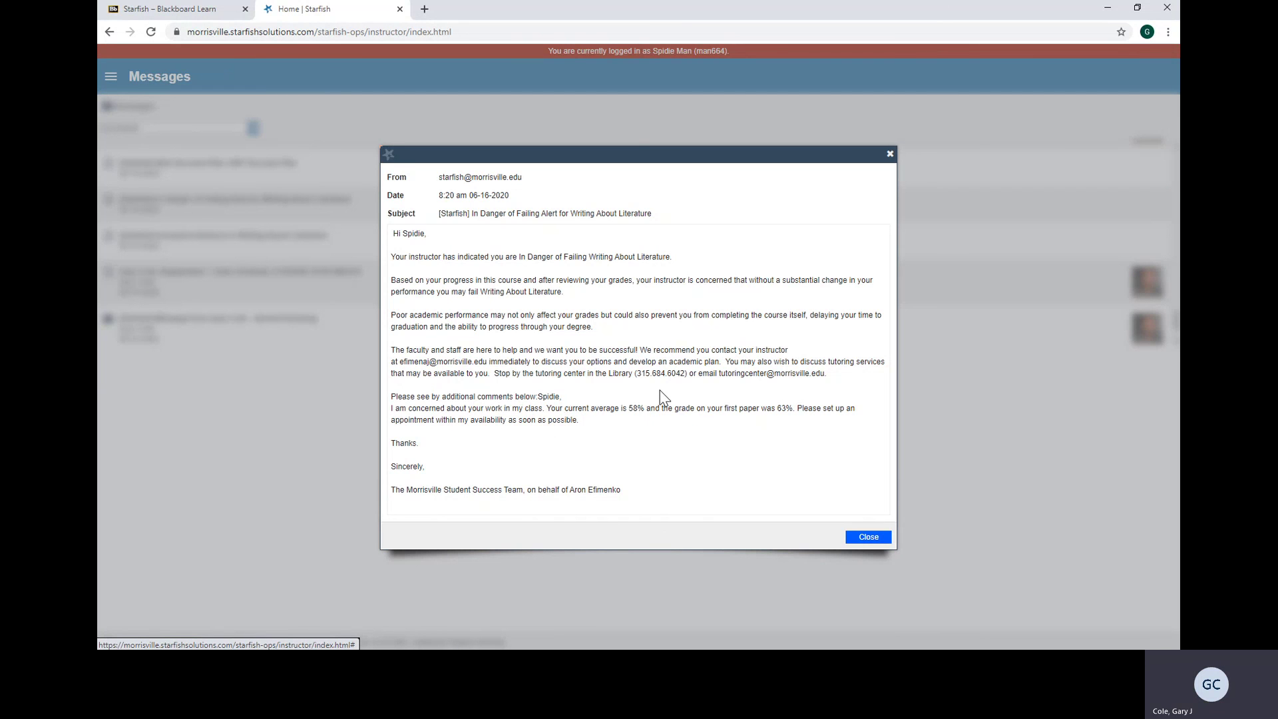
{"action": "left_click", "coordinate": [874, 542]}
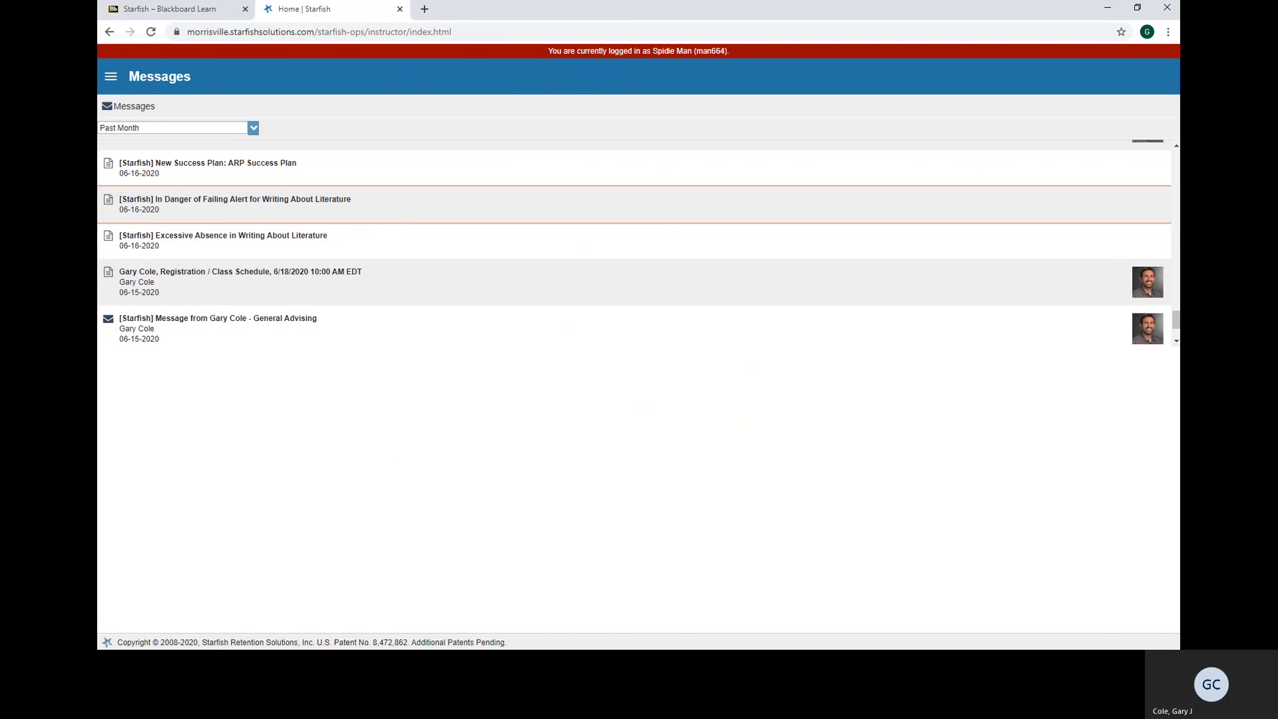
- Leave the messages and open My Success Network
{"action": "left_click", "coordinate": [111, 77]}
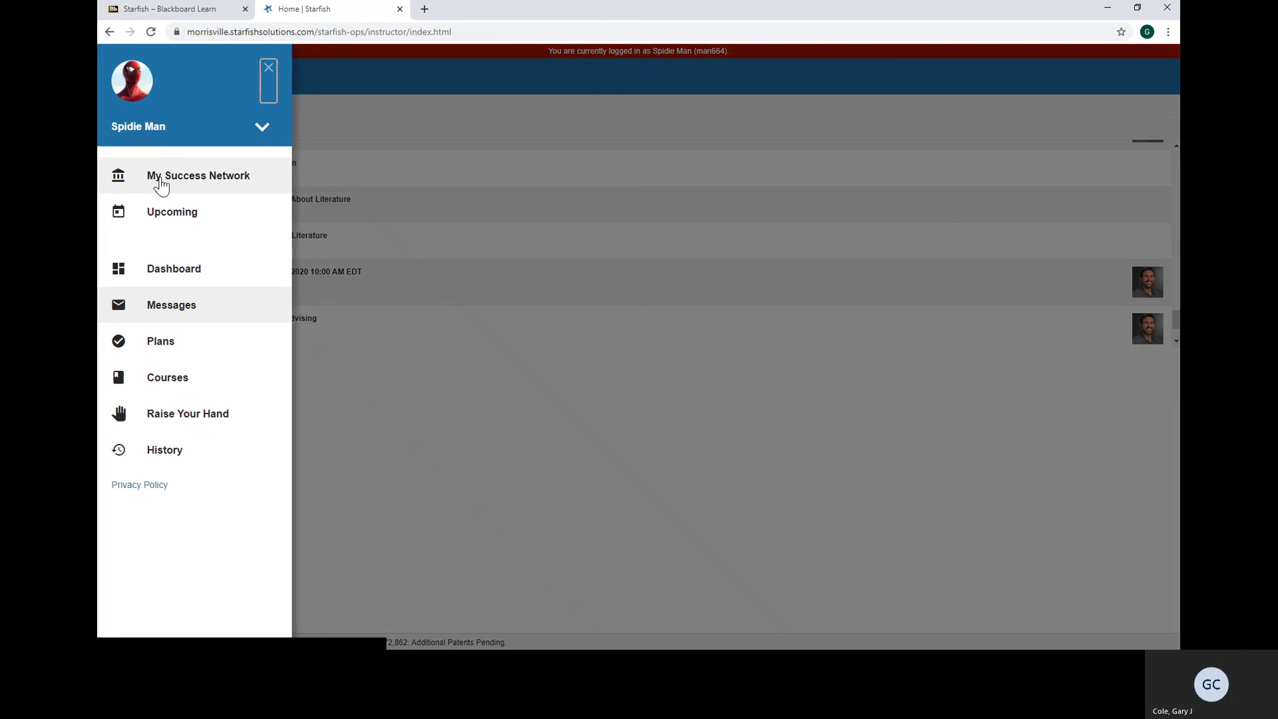
{"action": "left_click", "coordinate": [160, 177]}
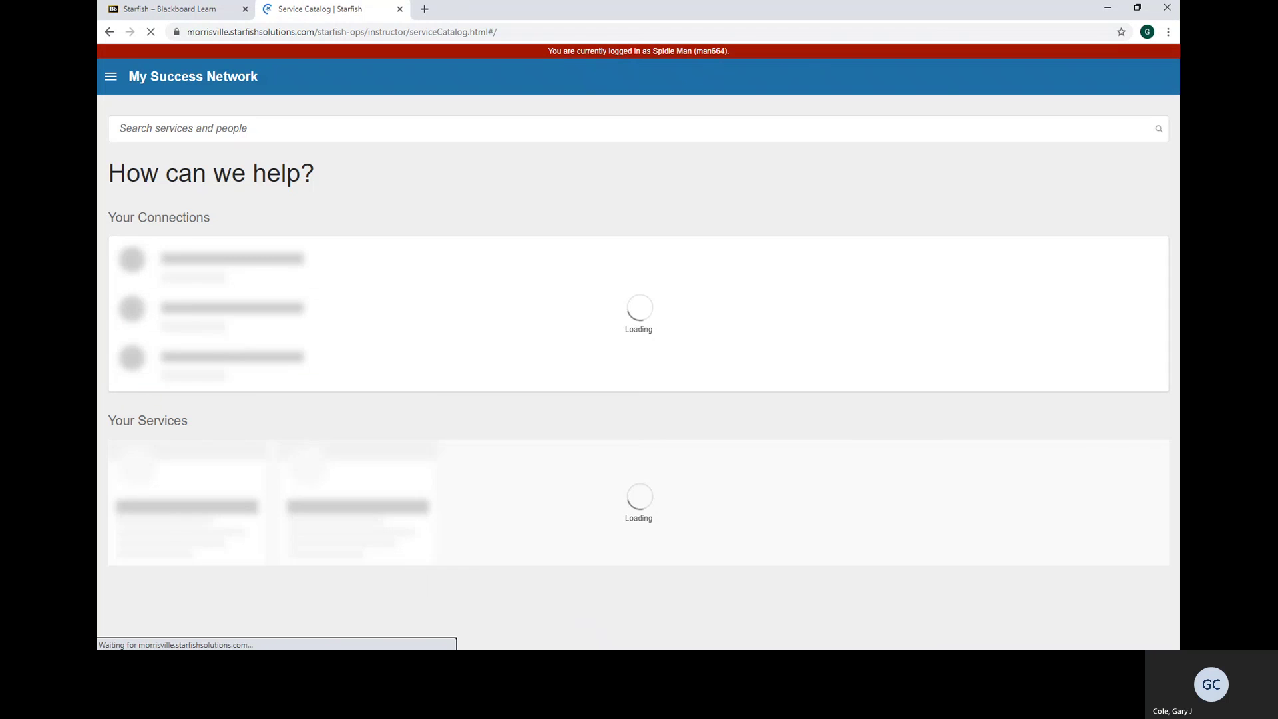